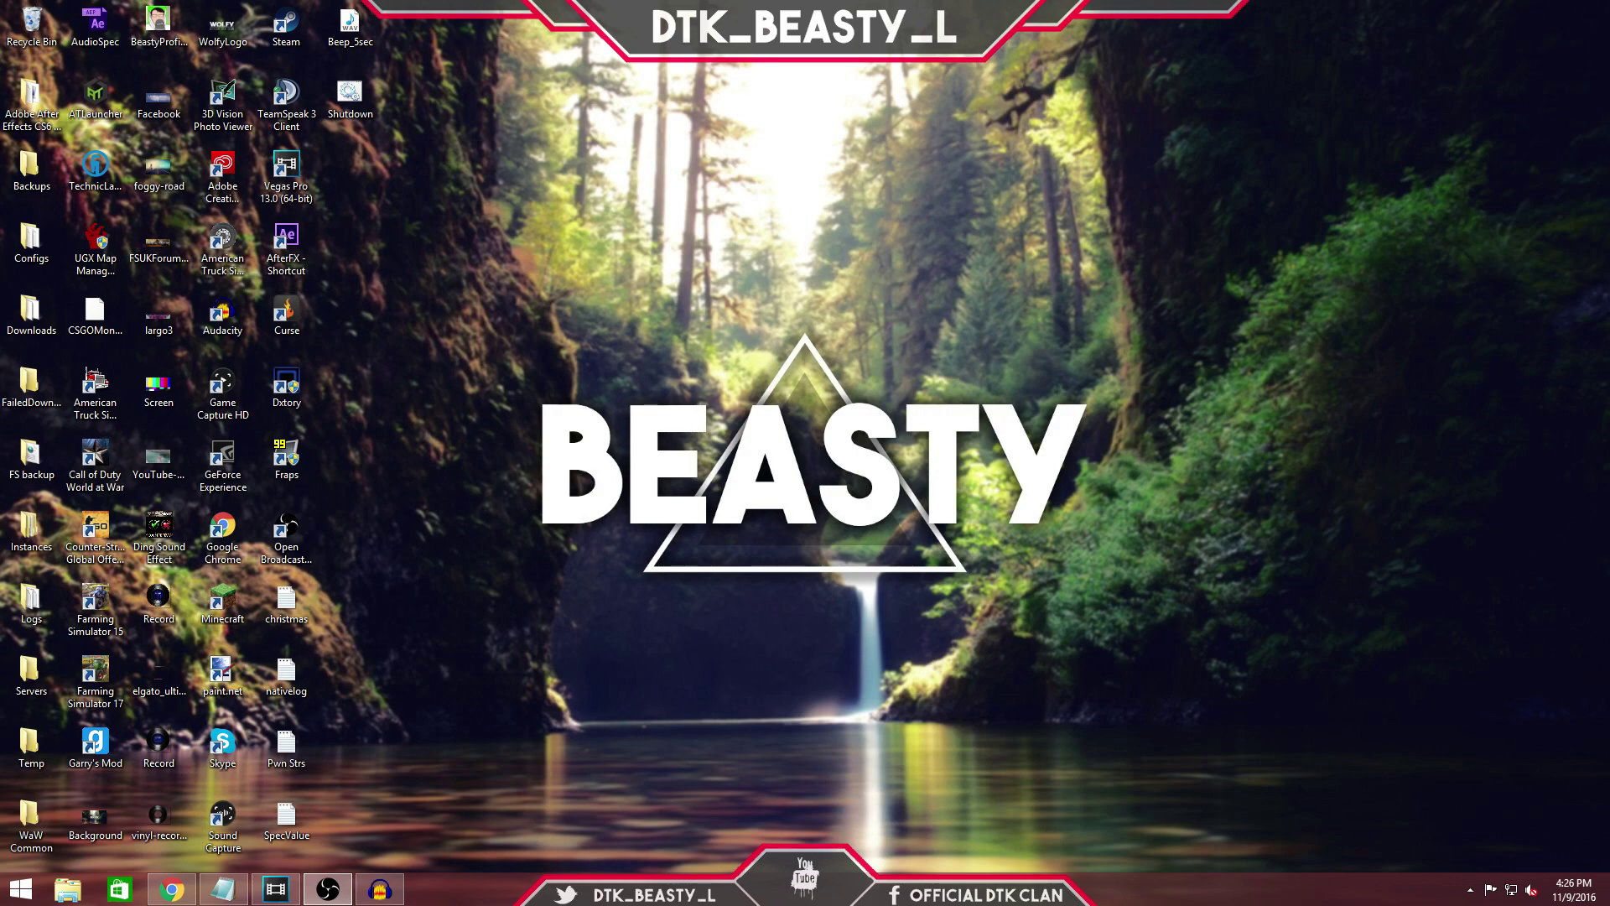
# - Drag the OBS window with its Overlay and Monitor Capture sources onto the desktop, then back off
pyautogui.moveTo(1609, 145); pyautogui.dragTo(873, 87)
pyautogui.moveTo(1014, 98); pyautogui.dragTo(1609, 134)
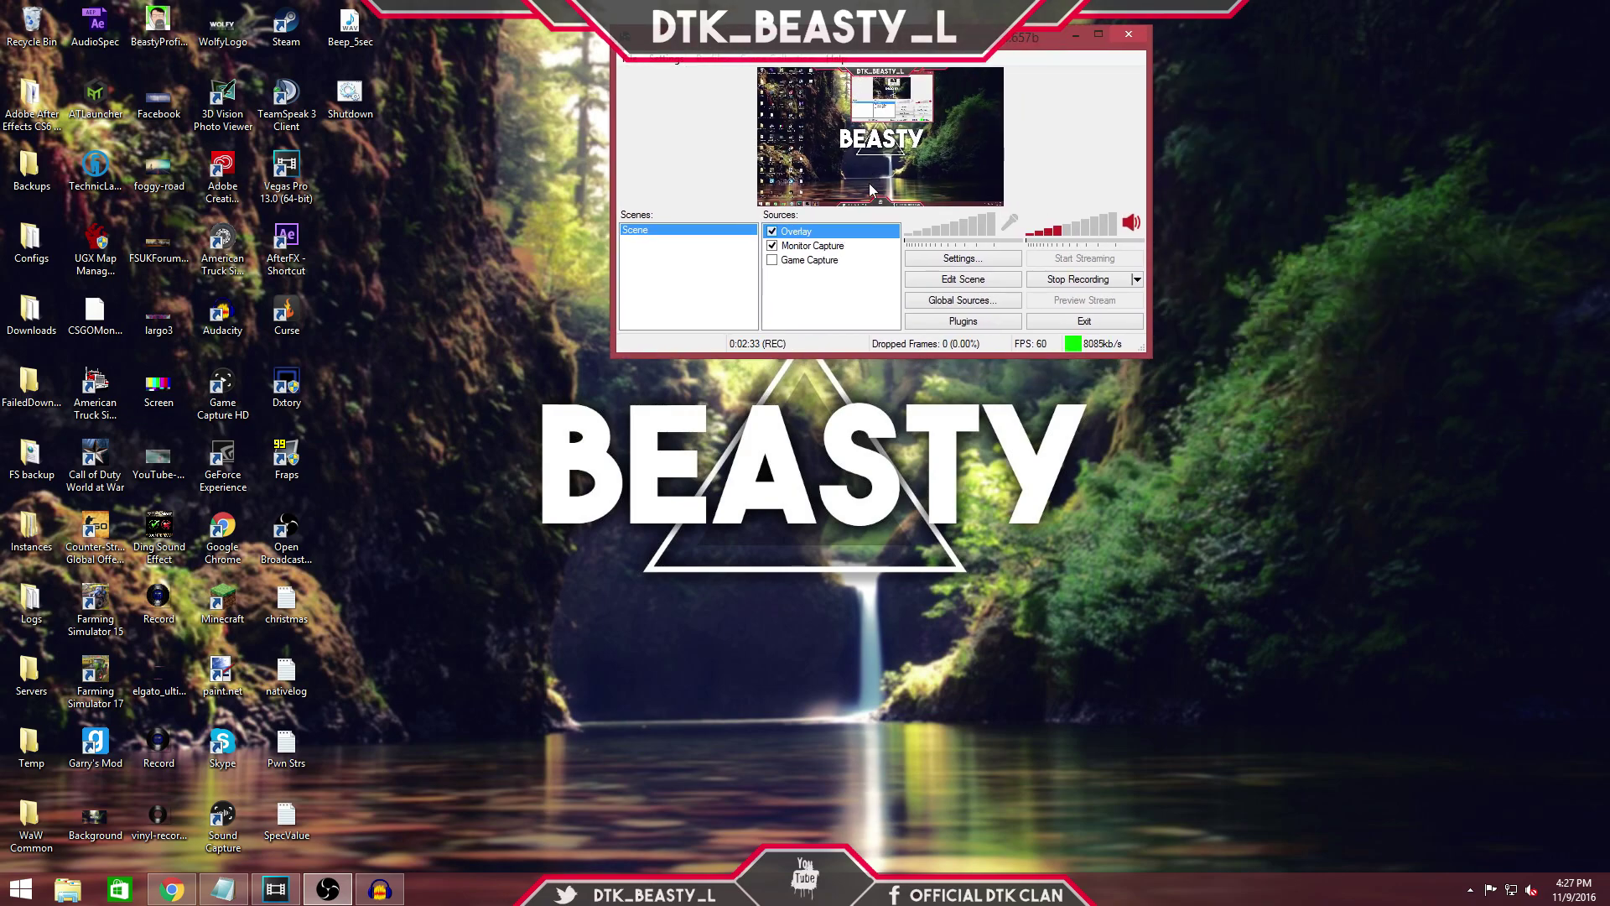
# - Restore the maximized OBS window to normal size and move it off the right screen edge
pyautogui.moveTo(796, 35); pyautogui.dragTo(744, 0)
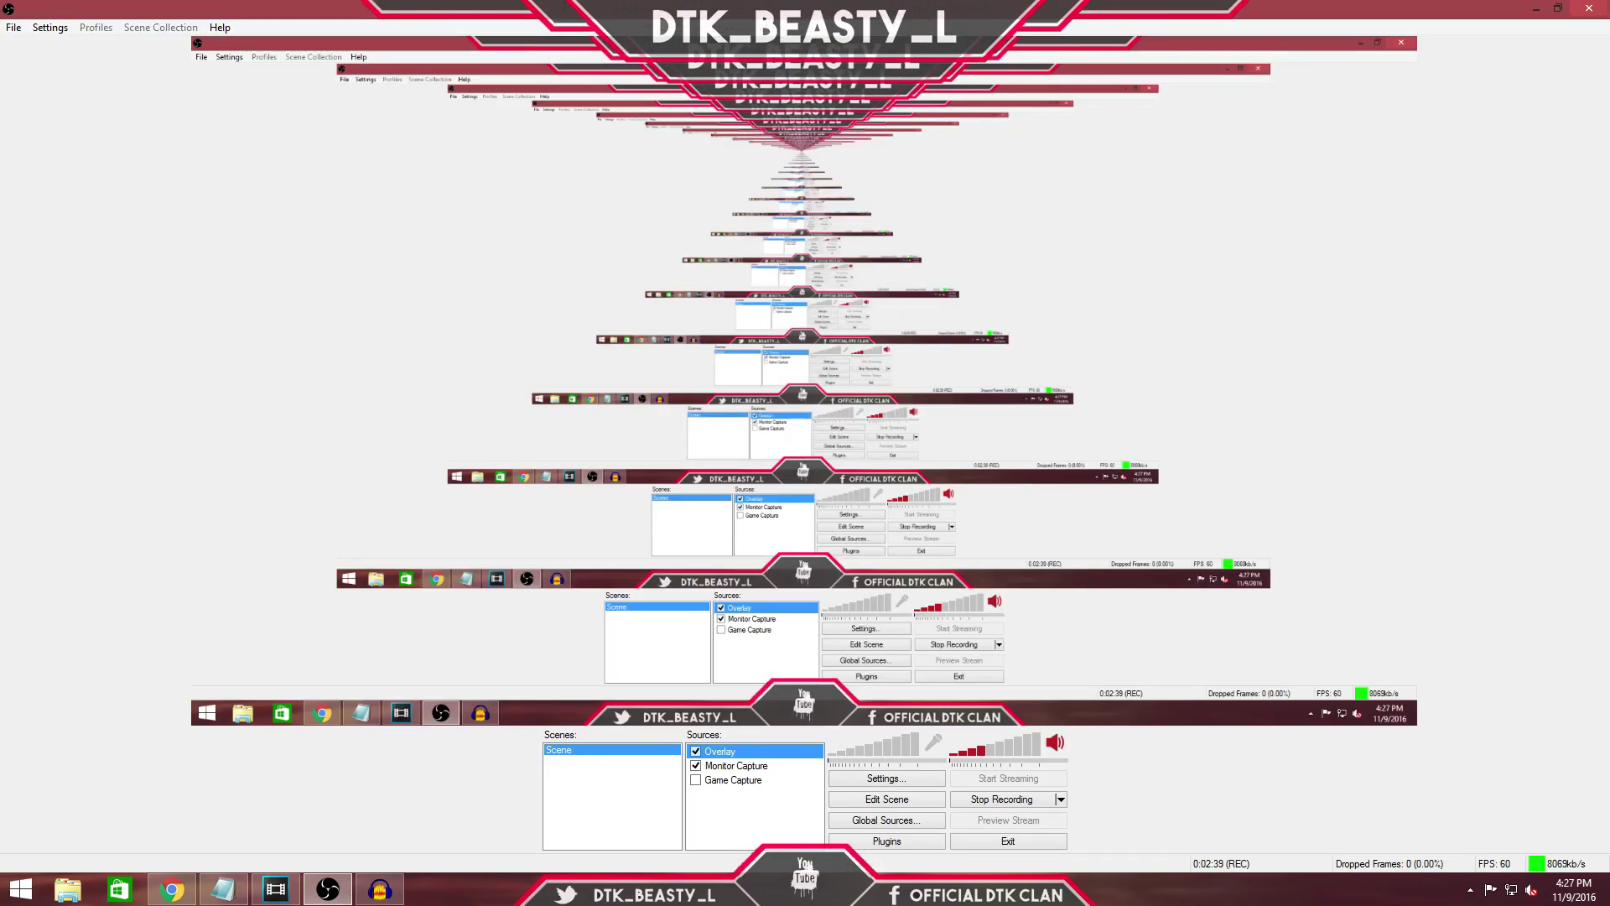
pyautogui.click(1557, 8)
pyautogui.moveTo(918, 116); pyautogui.dragTo(812, 26)
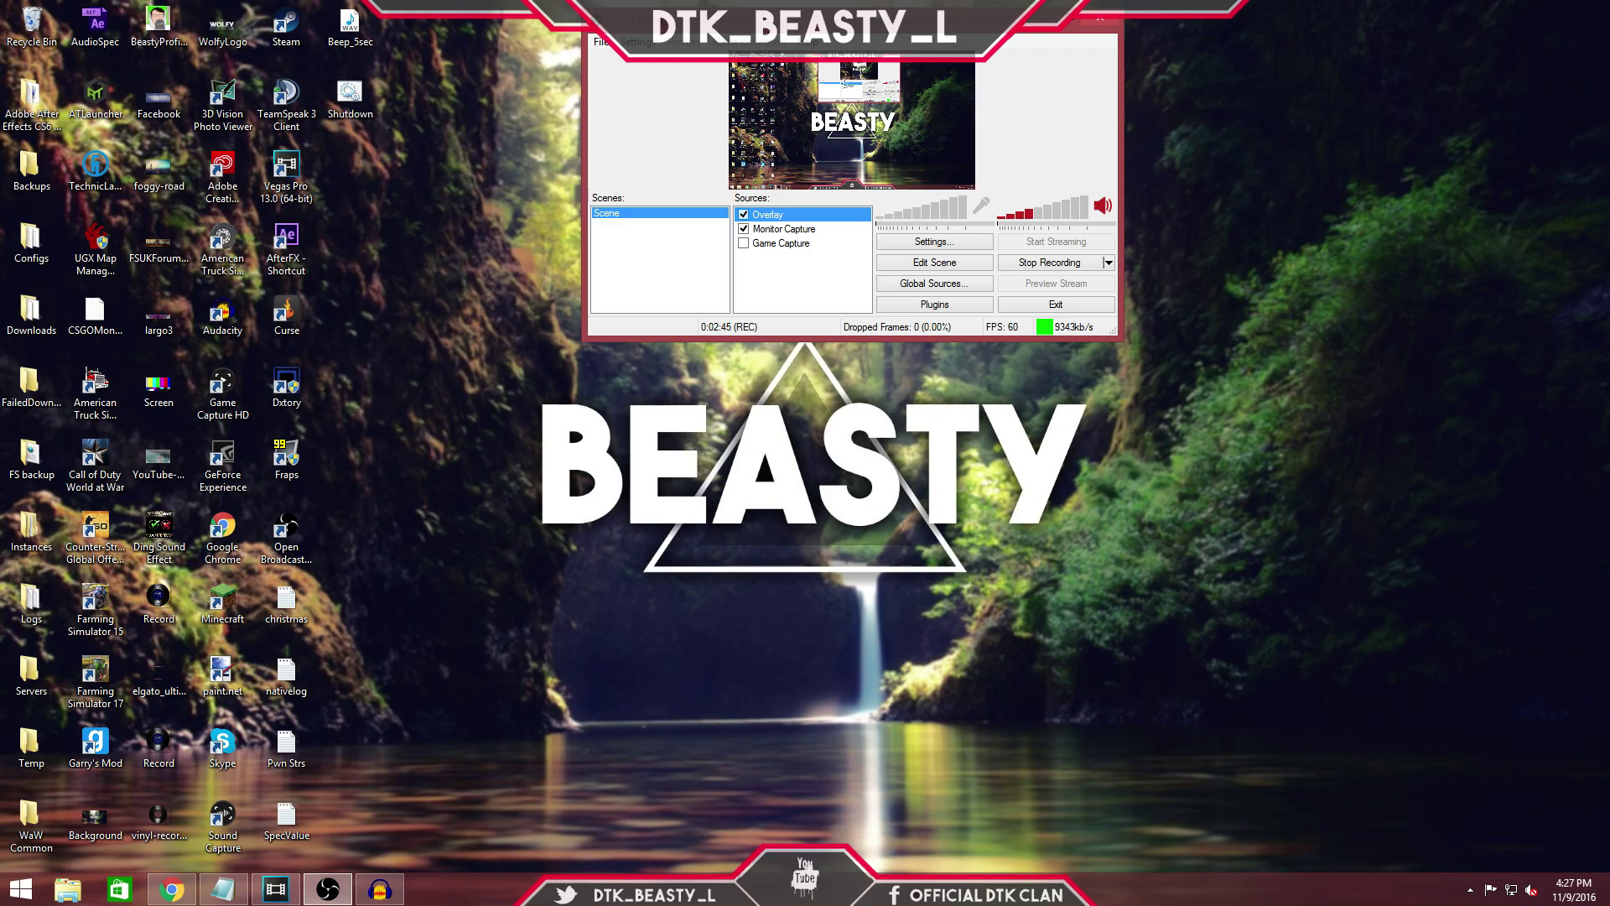
pyautogui.moveTo(605, 18); pyautogui.dragTo(1609, 19)
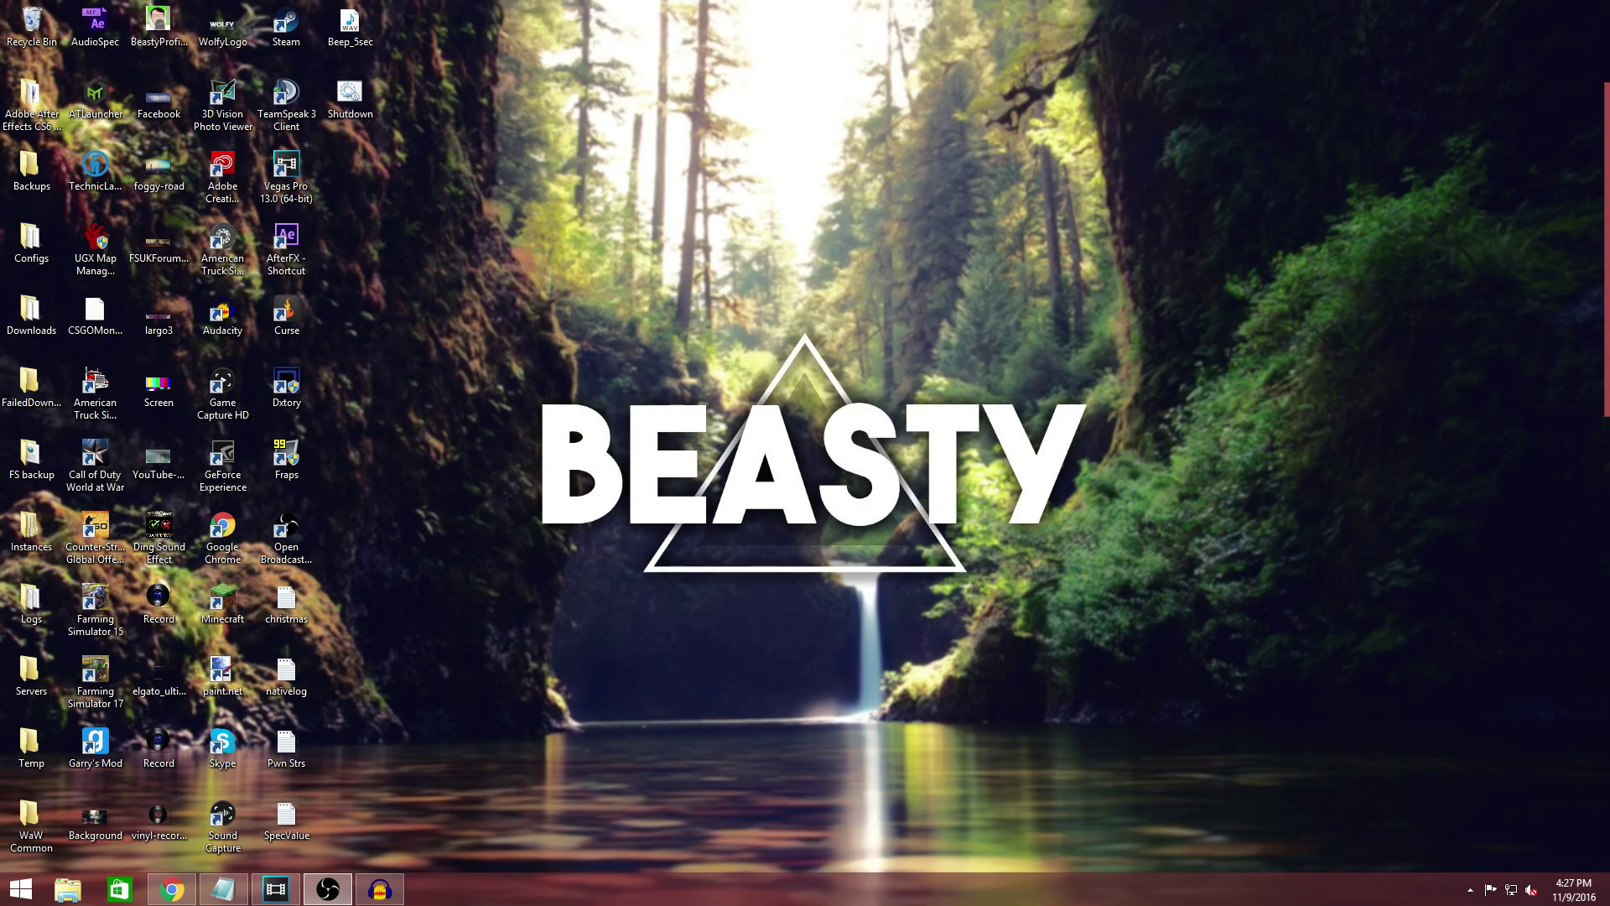
pyautogui.click(613, 181)
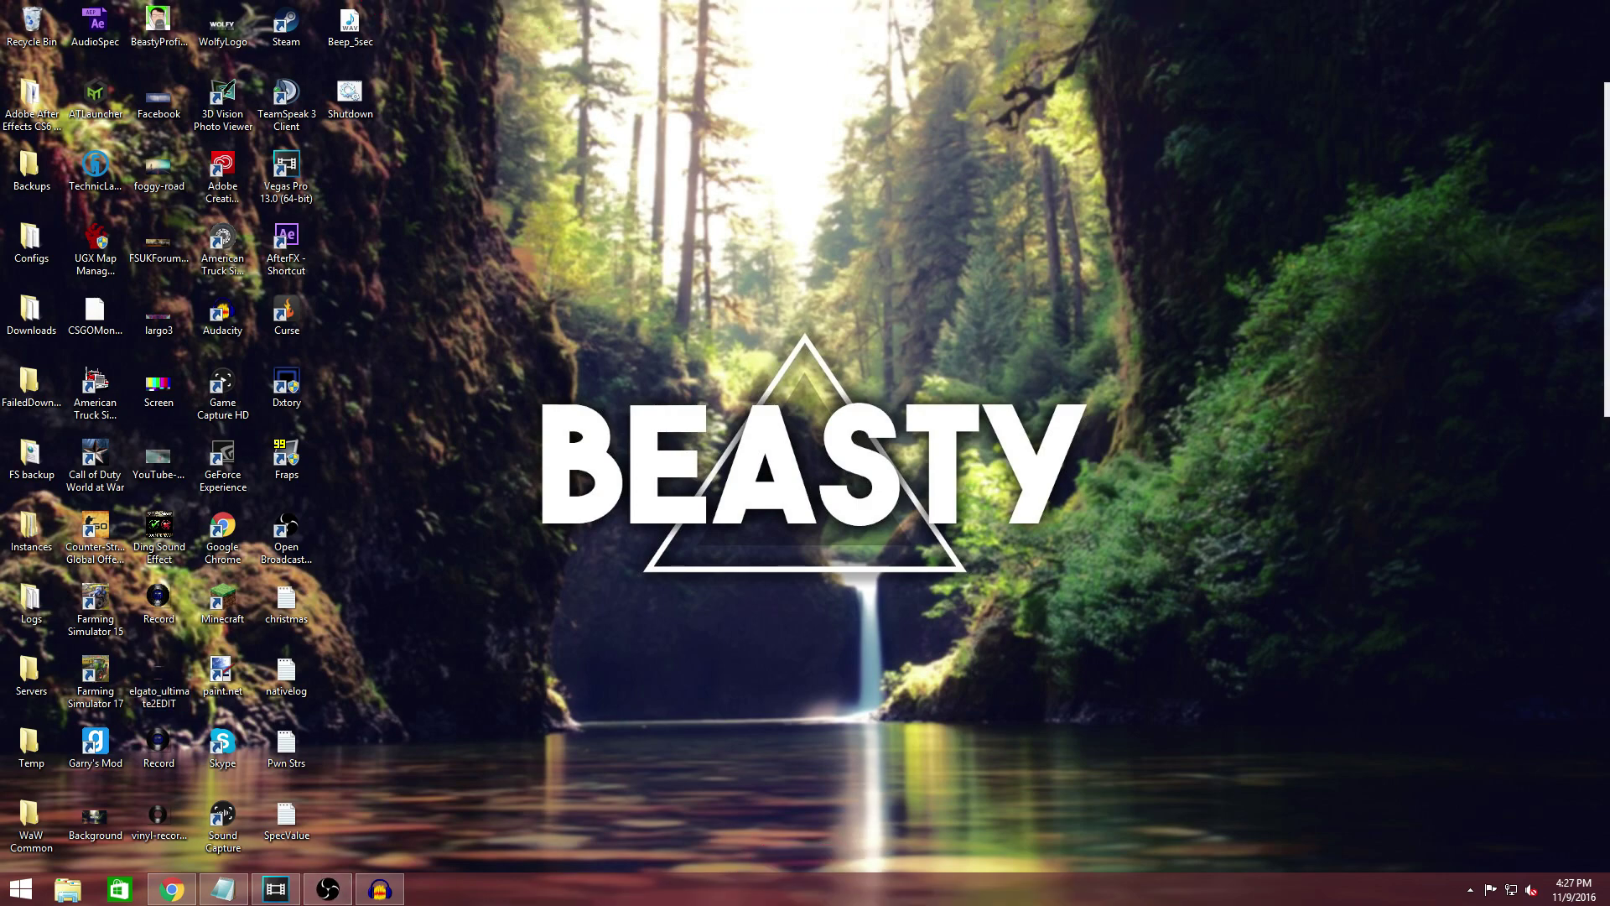
pyautogui.hotkey('alt', 'Tab')
pyautogui.click(1100, 370)
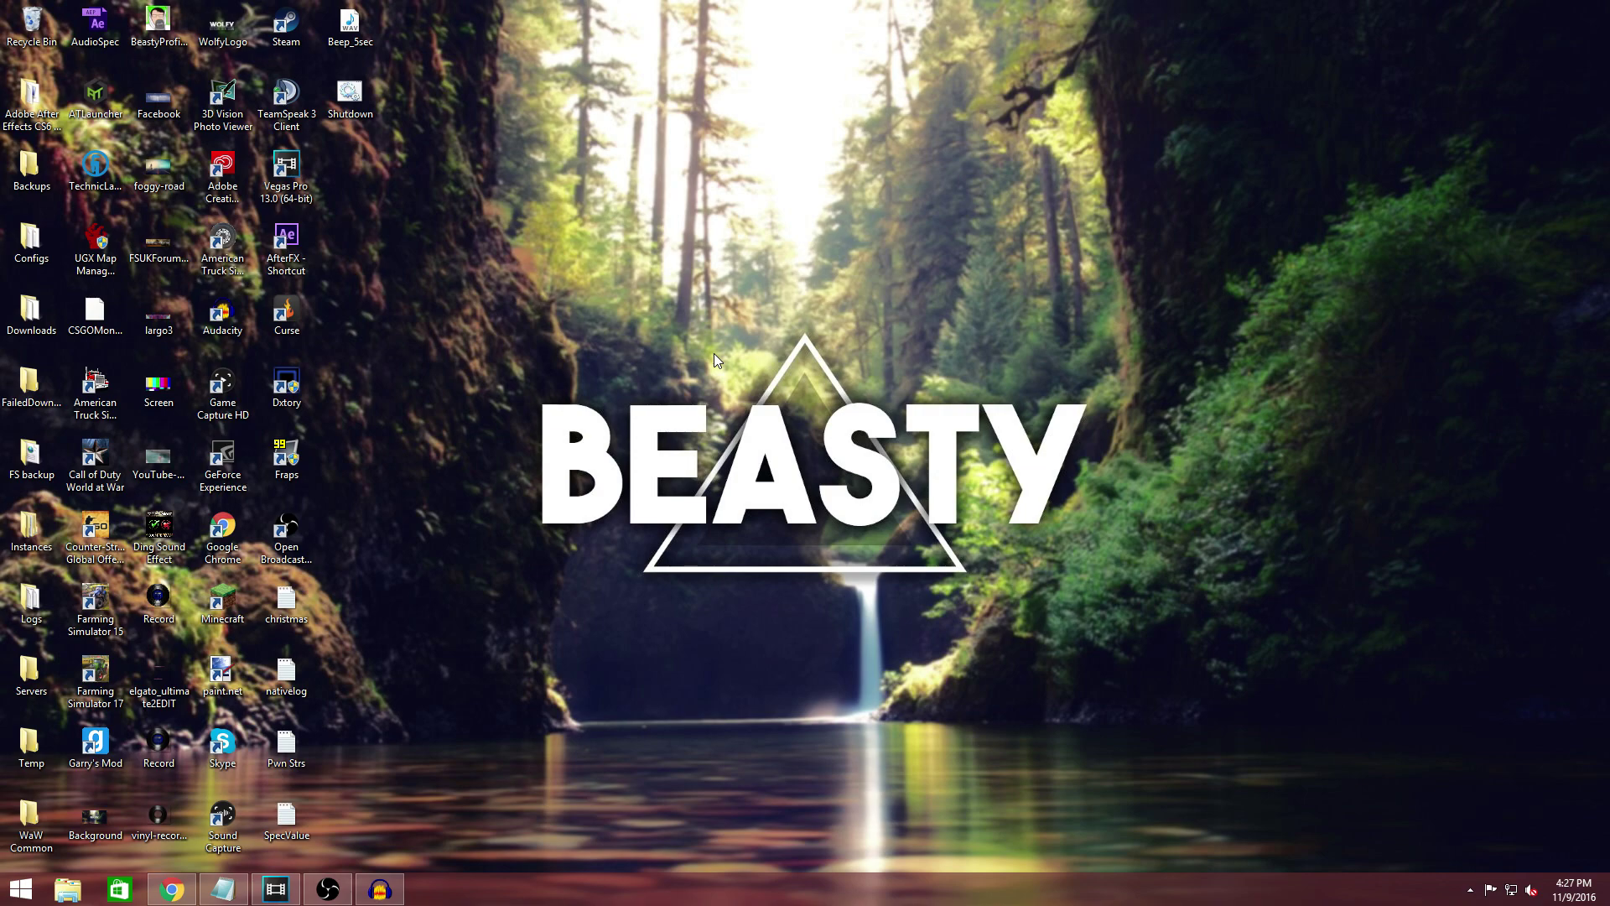
# - Go to google.com in Chrome and switch to Google Images
pyautogui.click(171, 889)
pyautogui.click(222, 37)
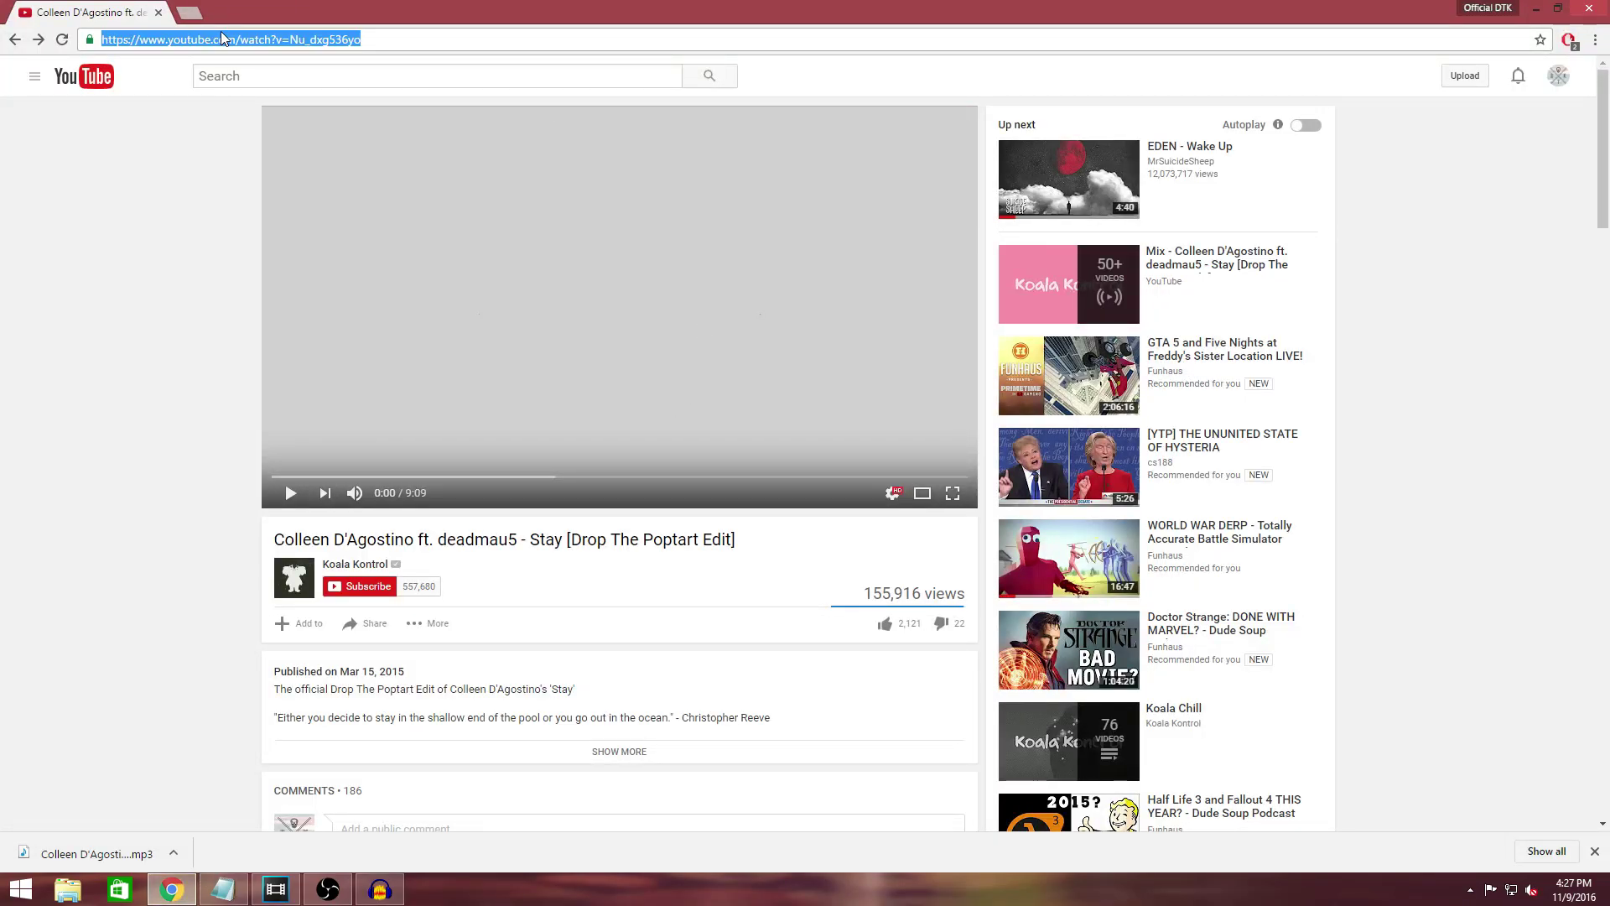
pyautogui.write('g')
pyautogui.press('Return')
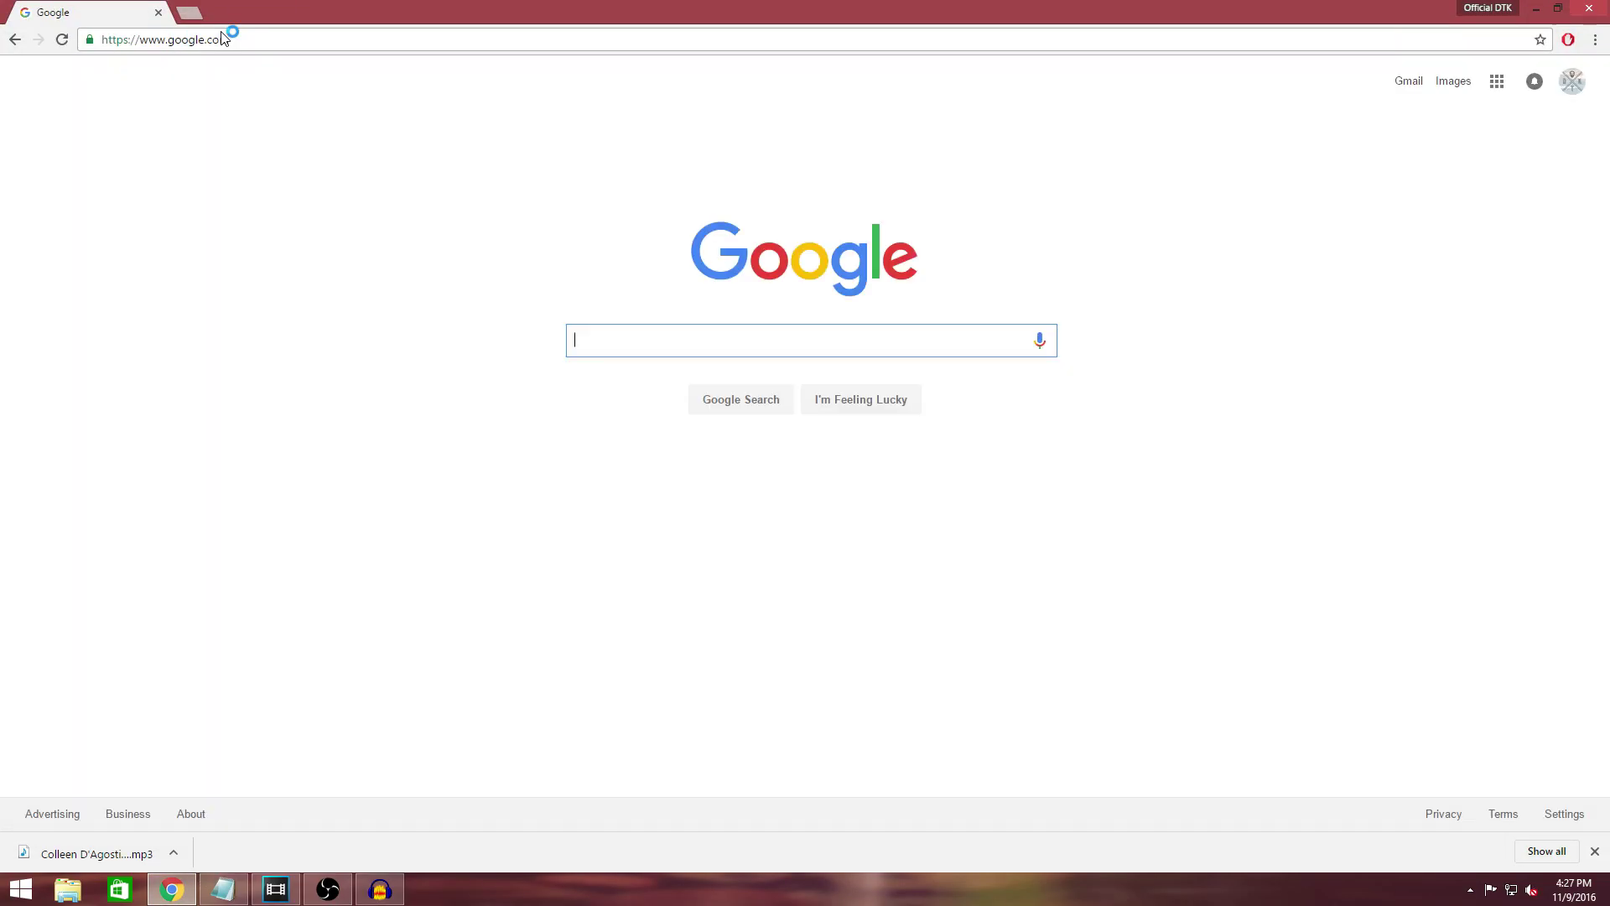
pyautogui.click(1448, 84)
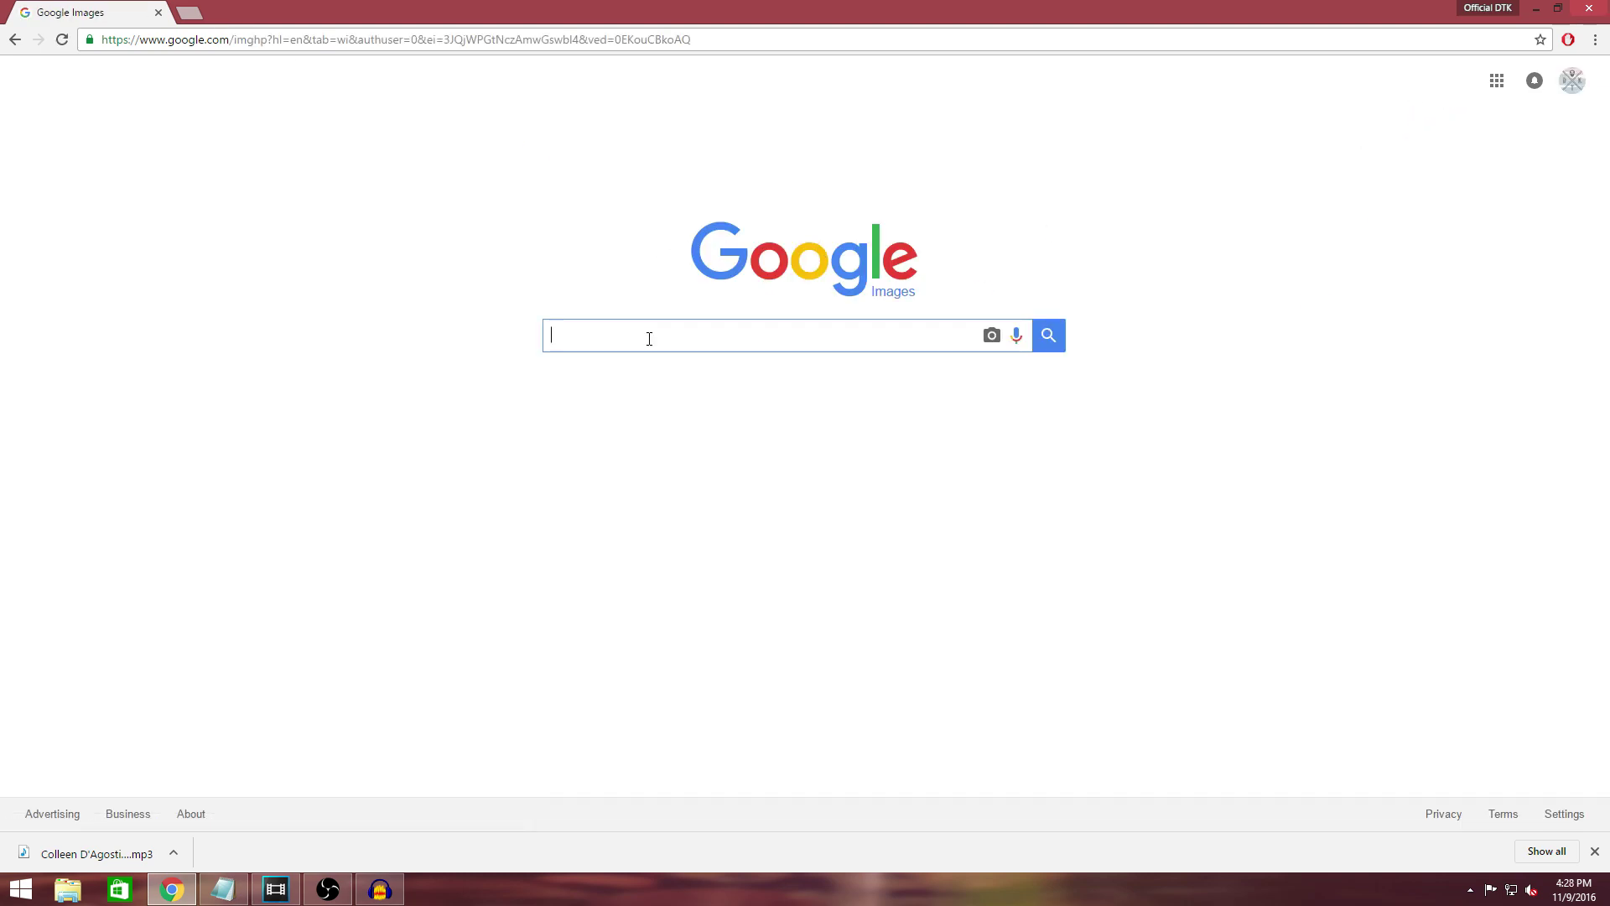
# - Dismiss the download bar and search images for 'youtube overlay template'
pyautogui.click(1596, 852)
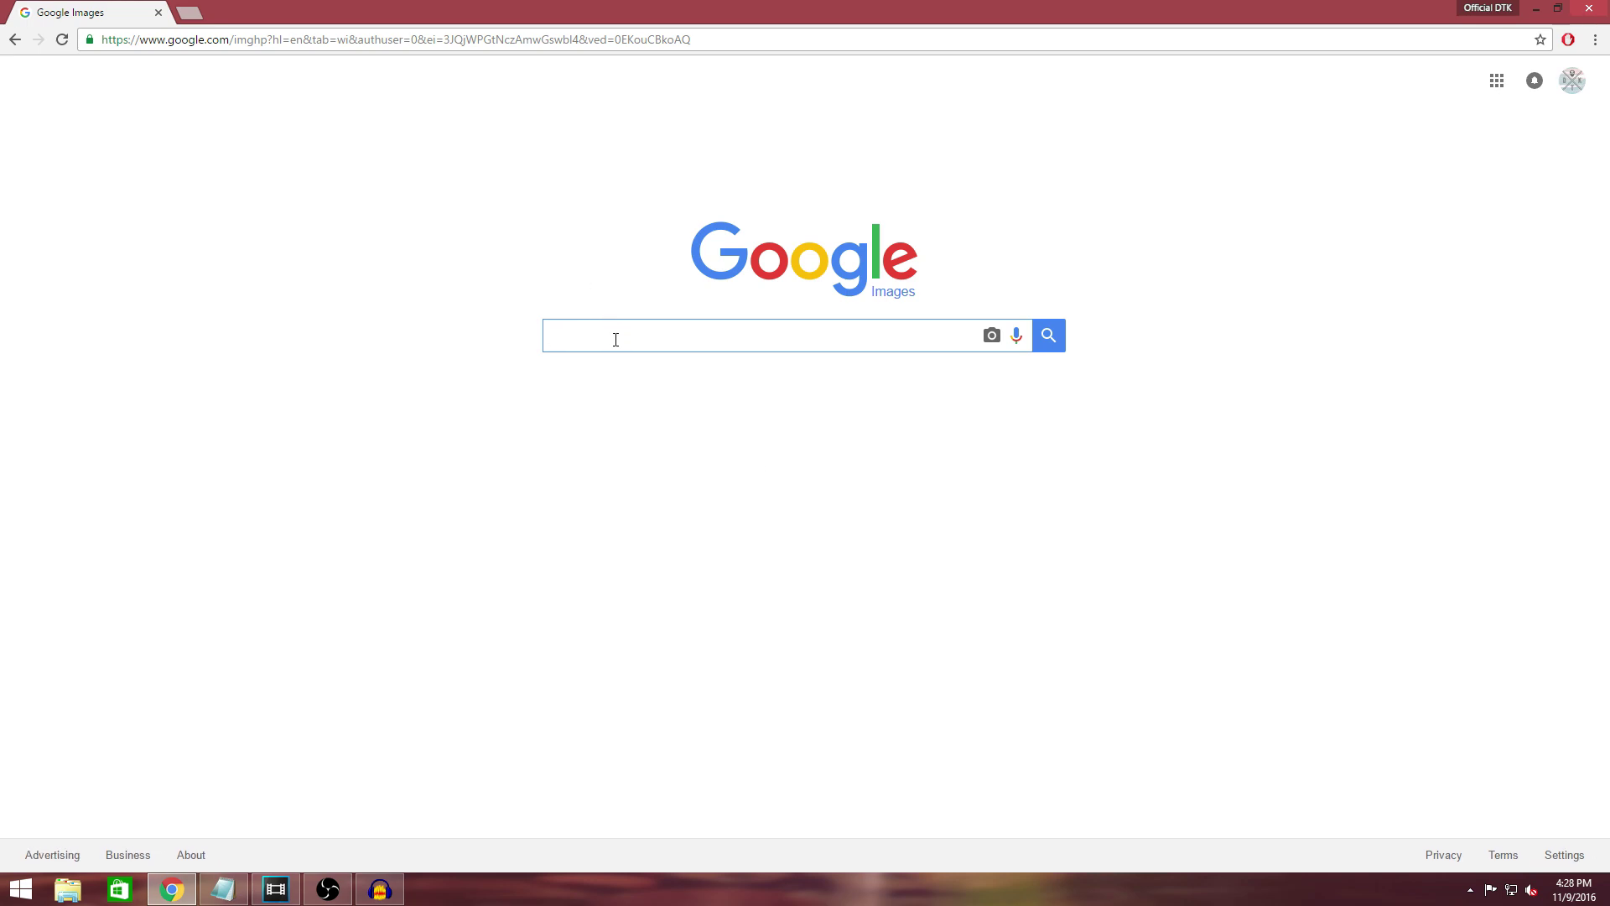
pyautogui.write('youtub')
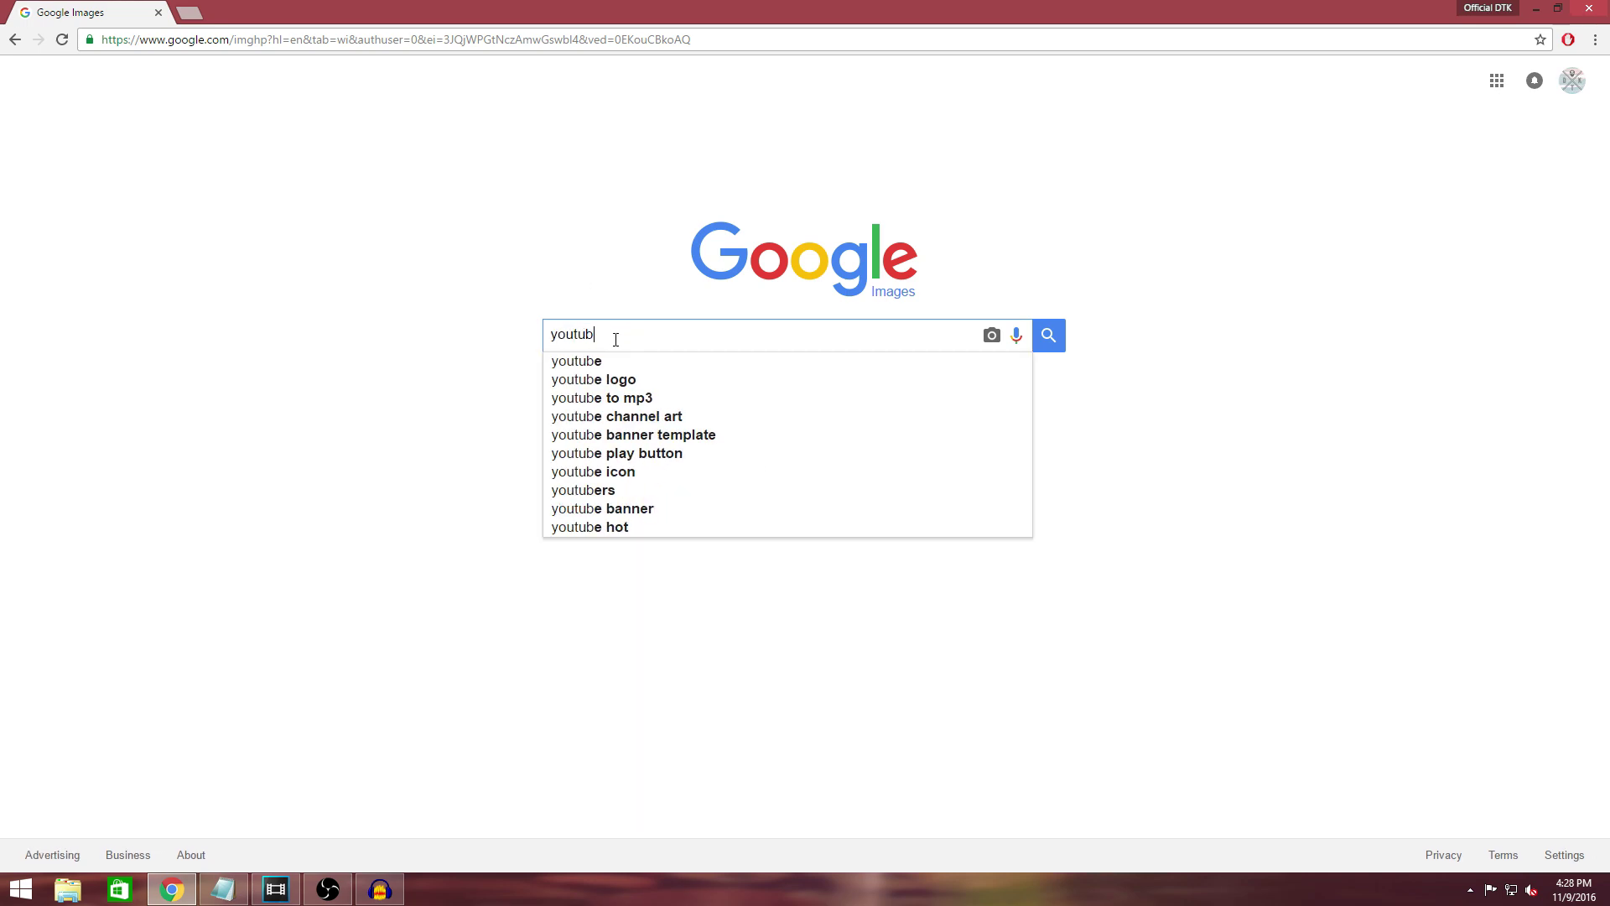
pyautogui.write('e overlay ')
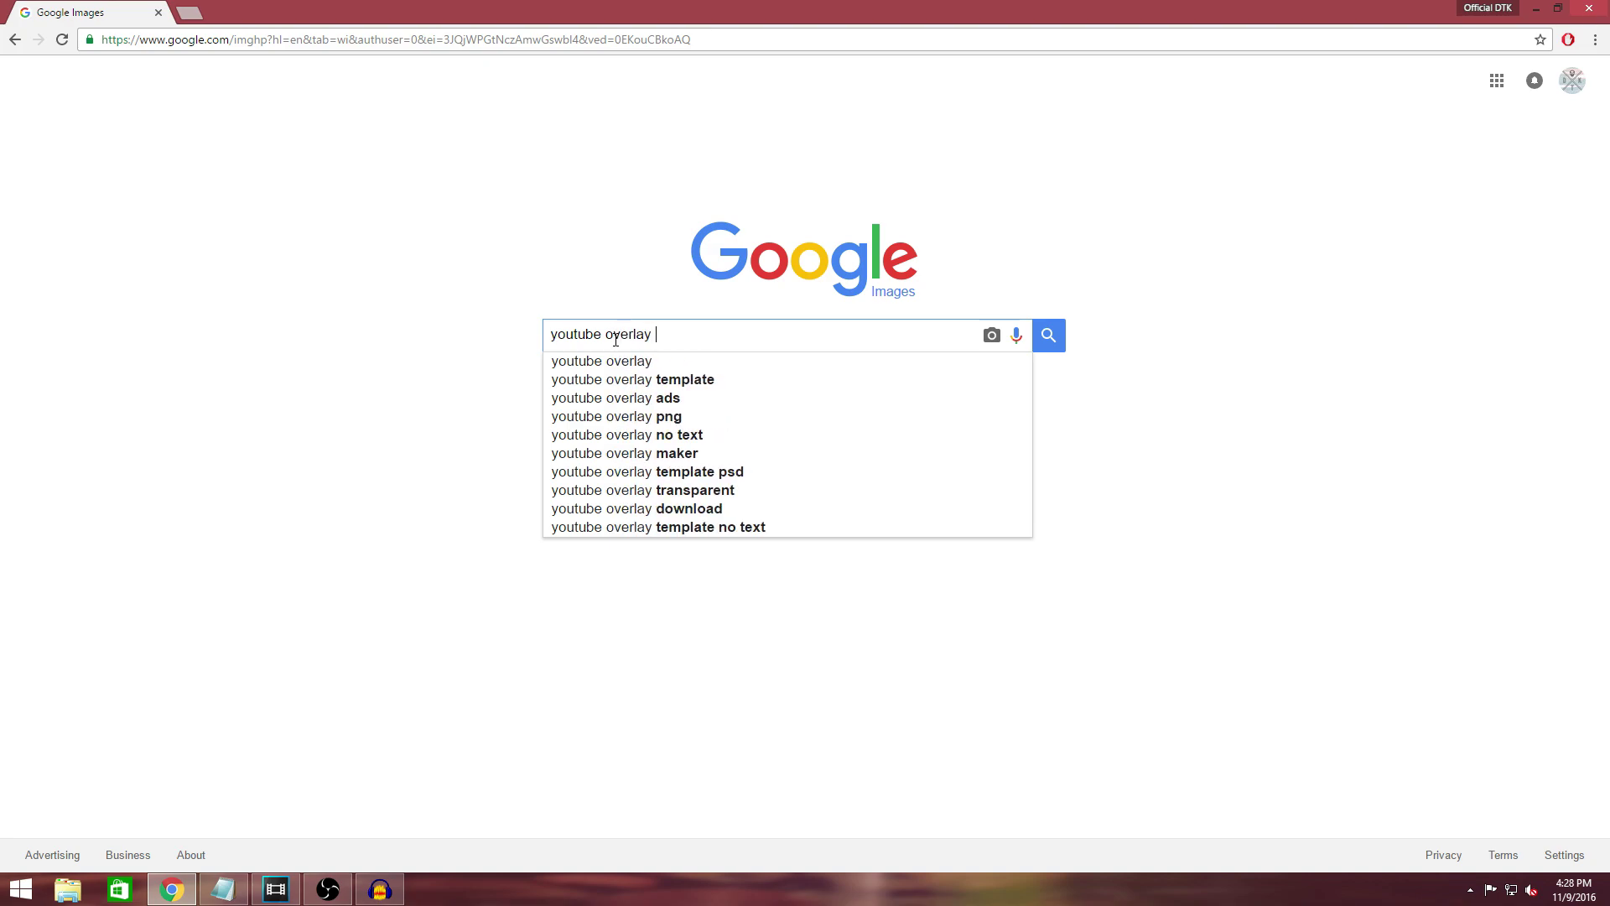
pyautogui.write('template')
pyautogui.press('Return')
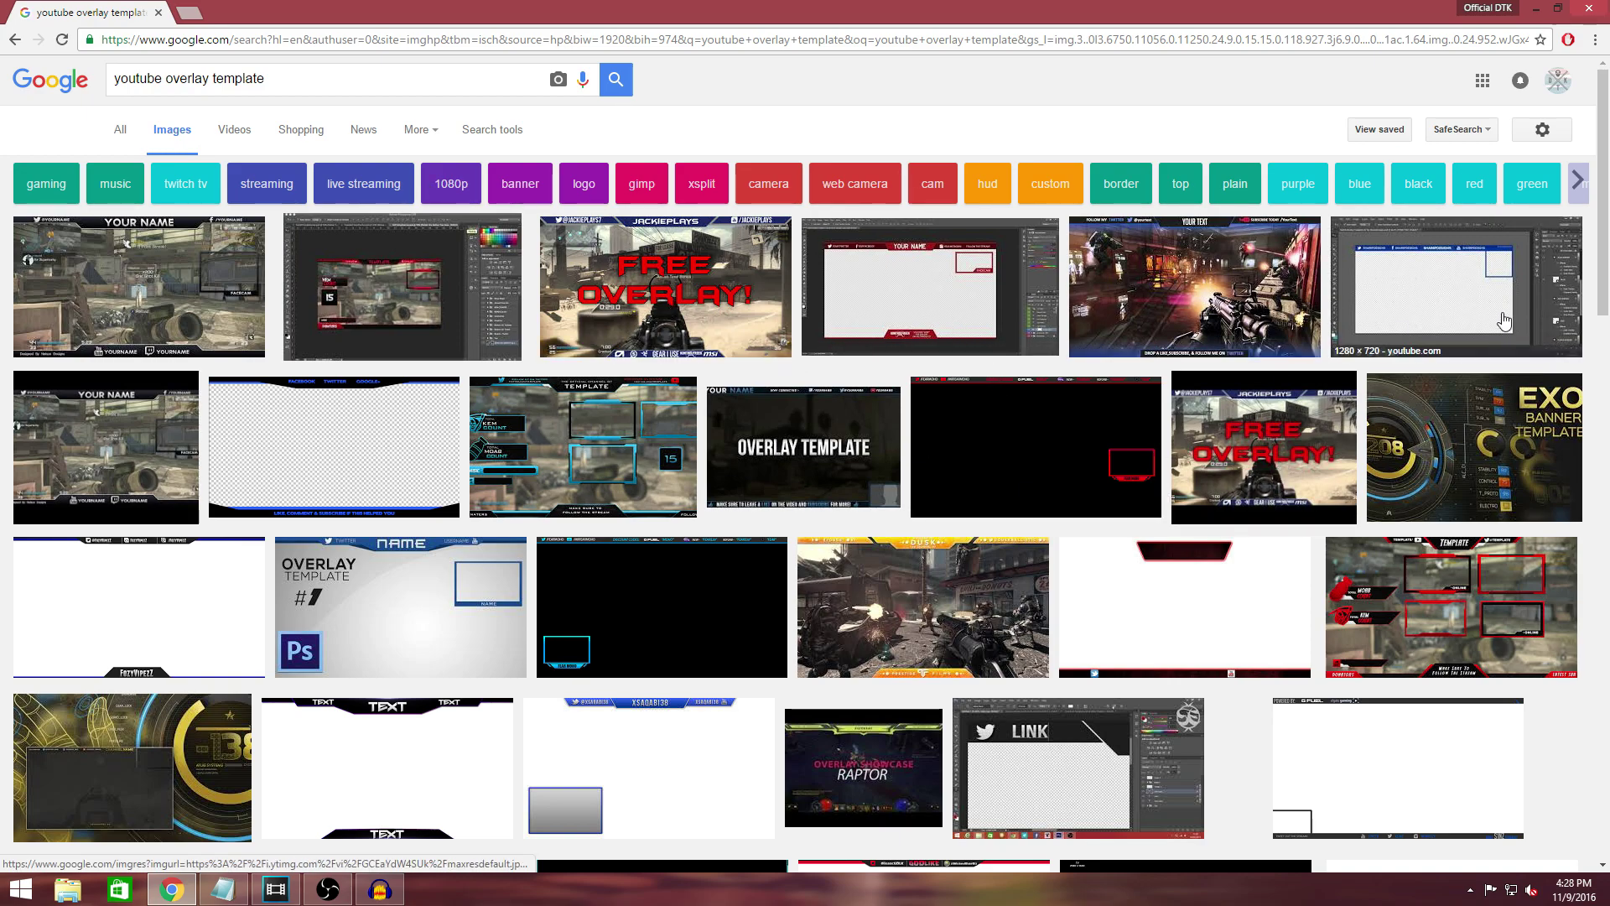
pyautogui.click(1253, 604)
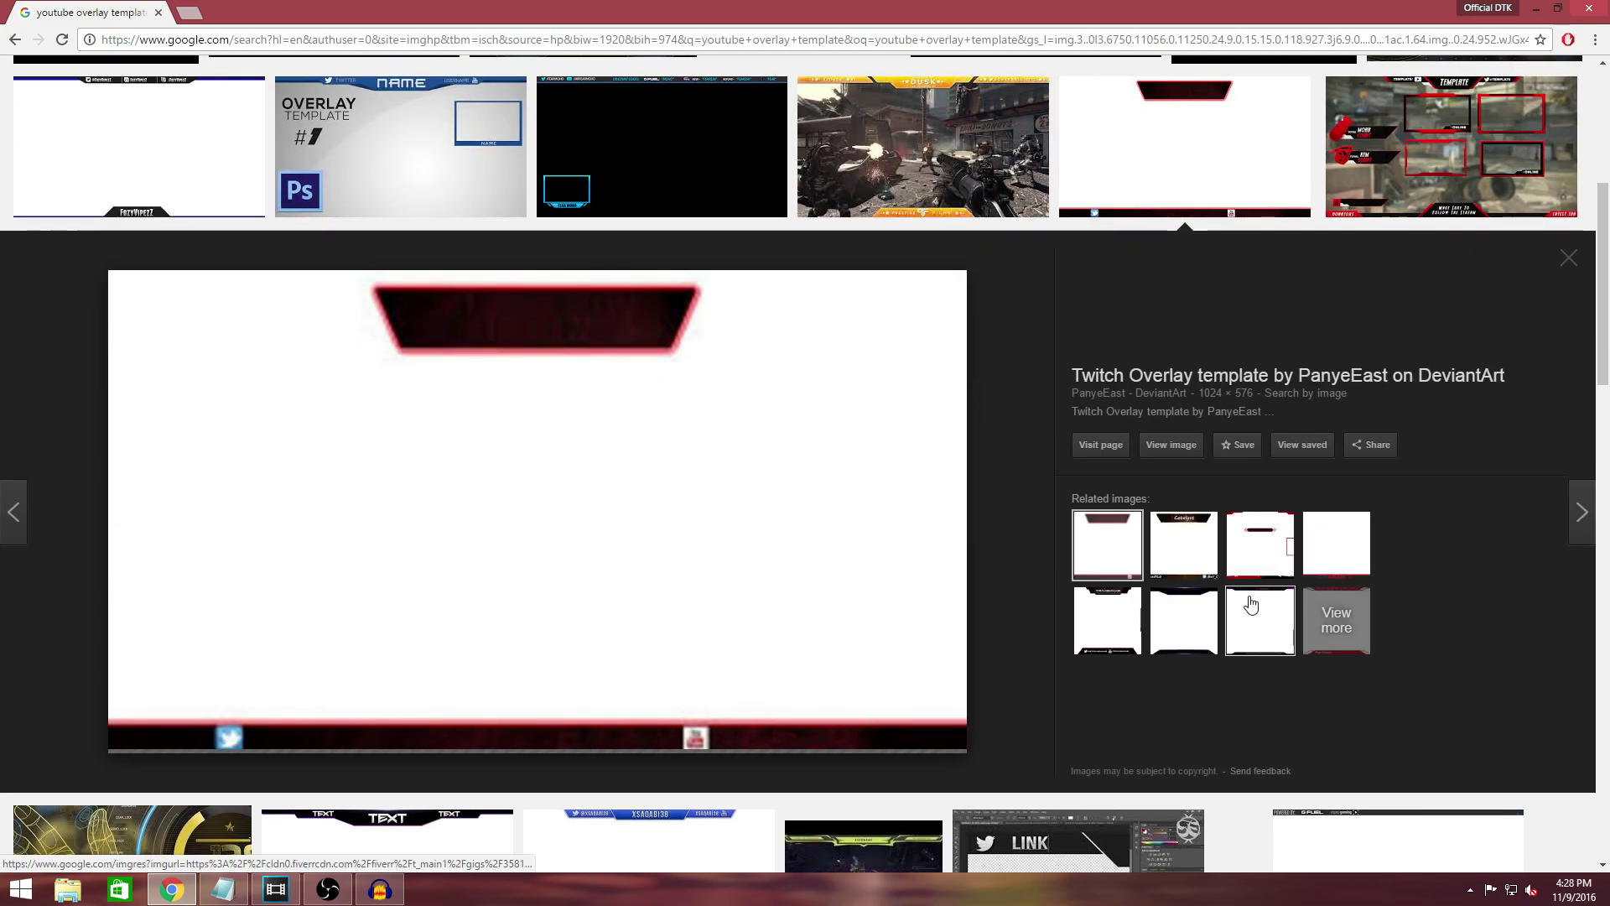
pyautogui.scroll(1, 394, 332)
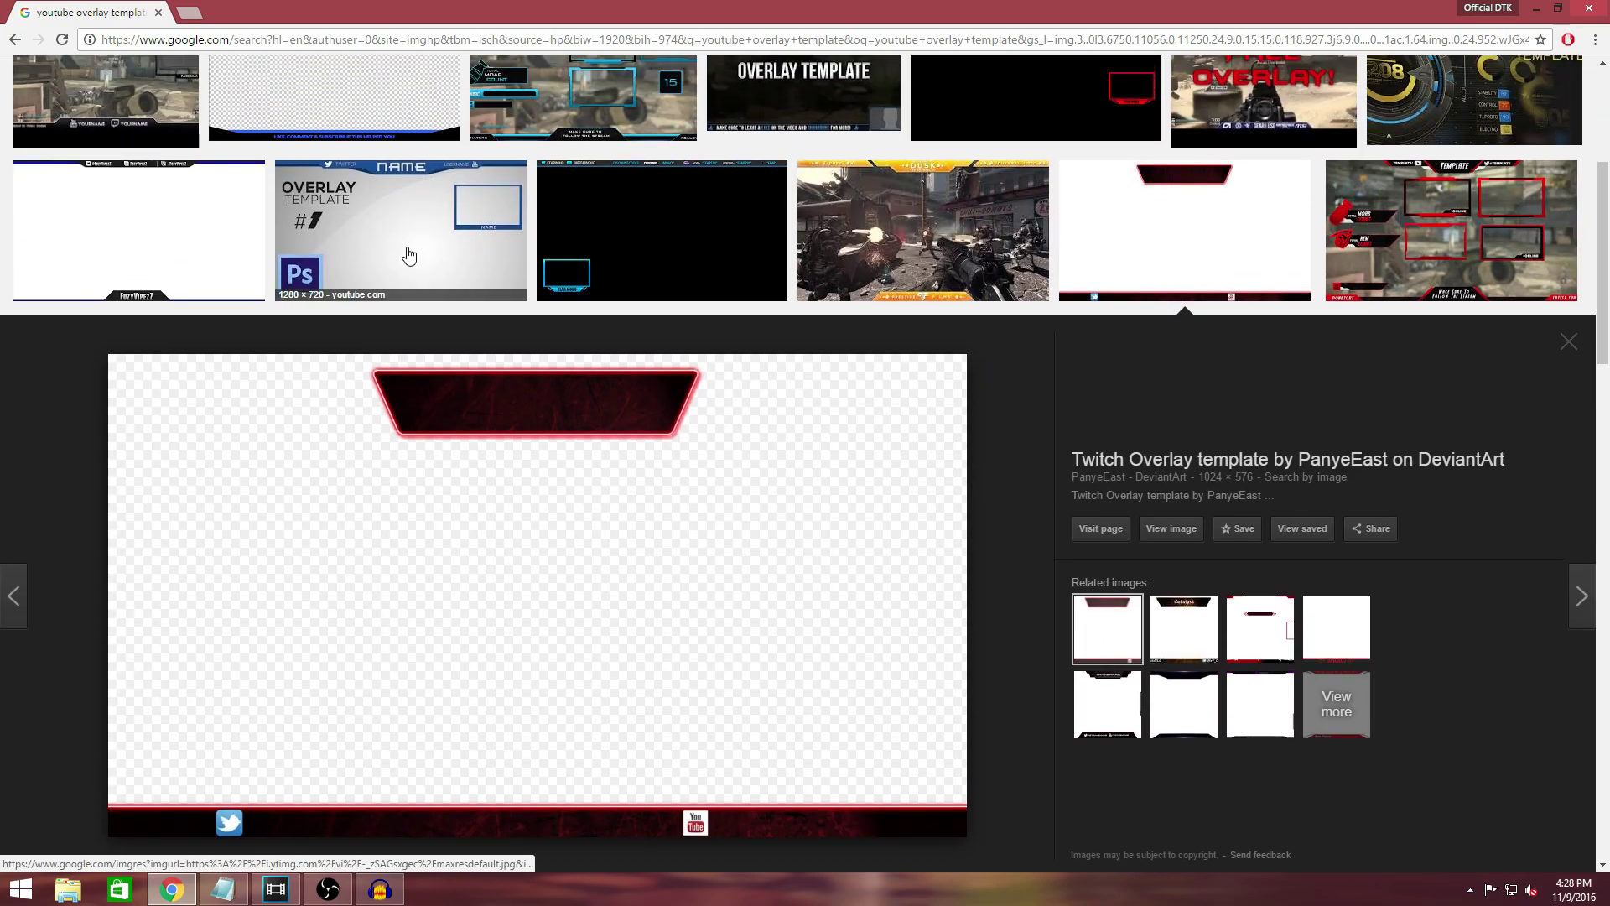
pyautogui.click(408, 255)
pyautogui.scroll(1, 335, 319)
pyautogui.click(174, 243)
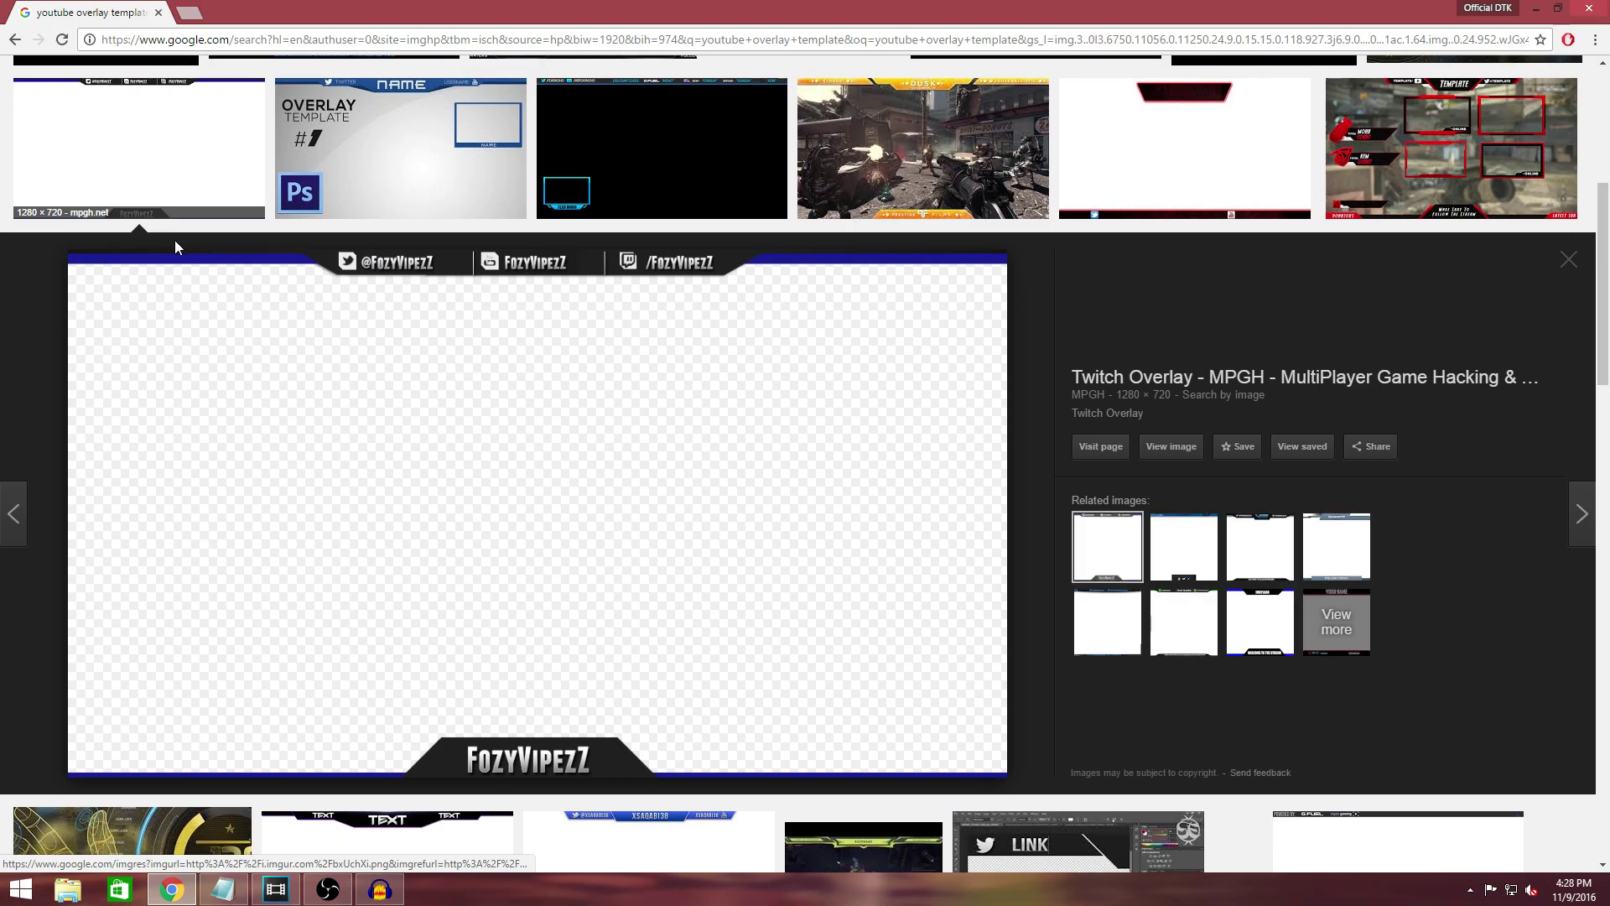
pyautogui.scroll(-3, 539, 611)
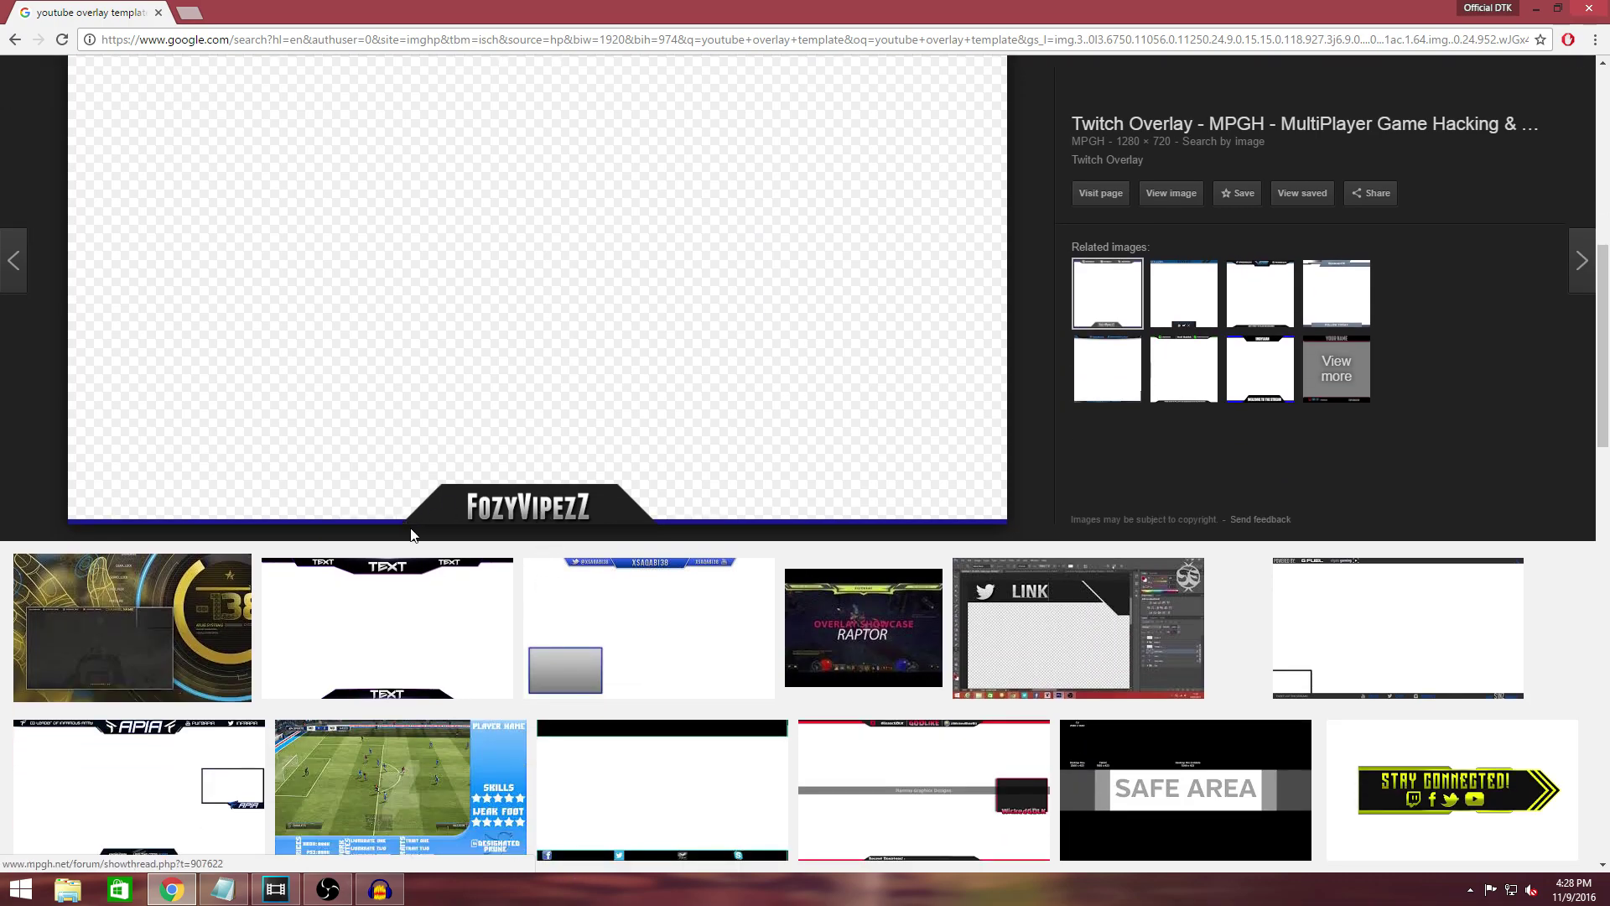
pyautogui.scroll(-5, 793, 549)
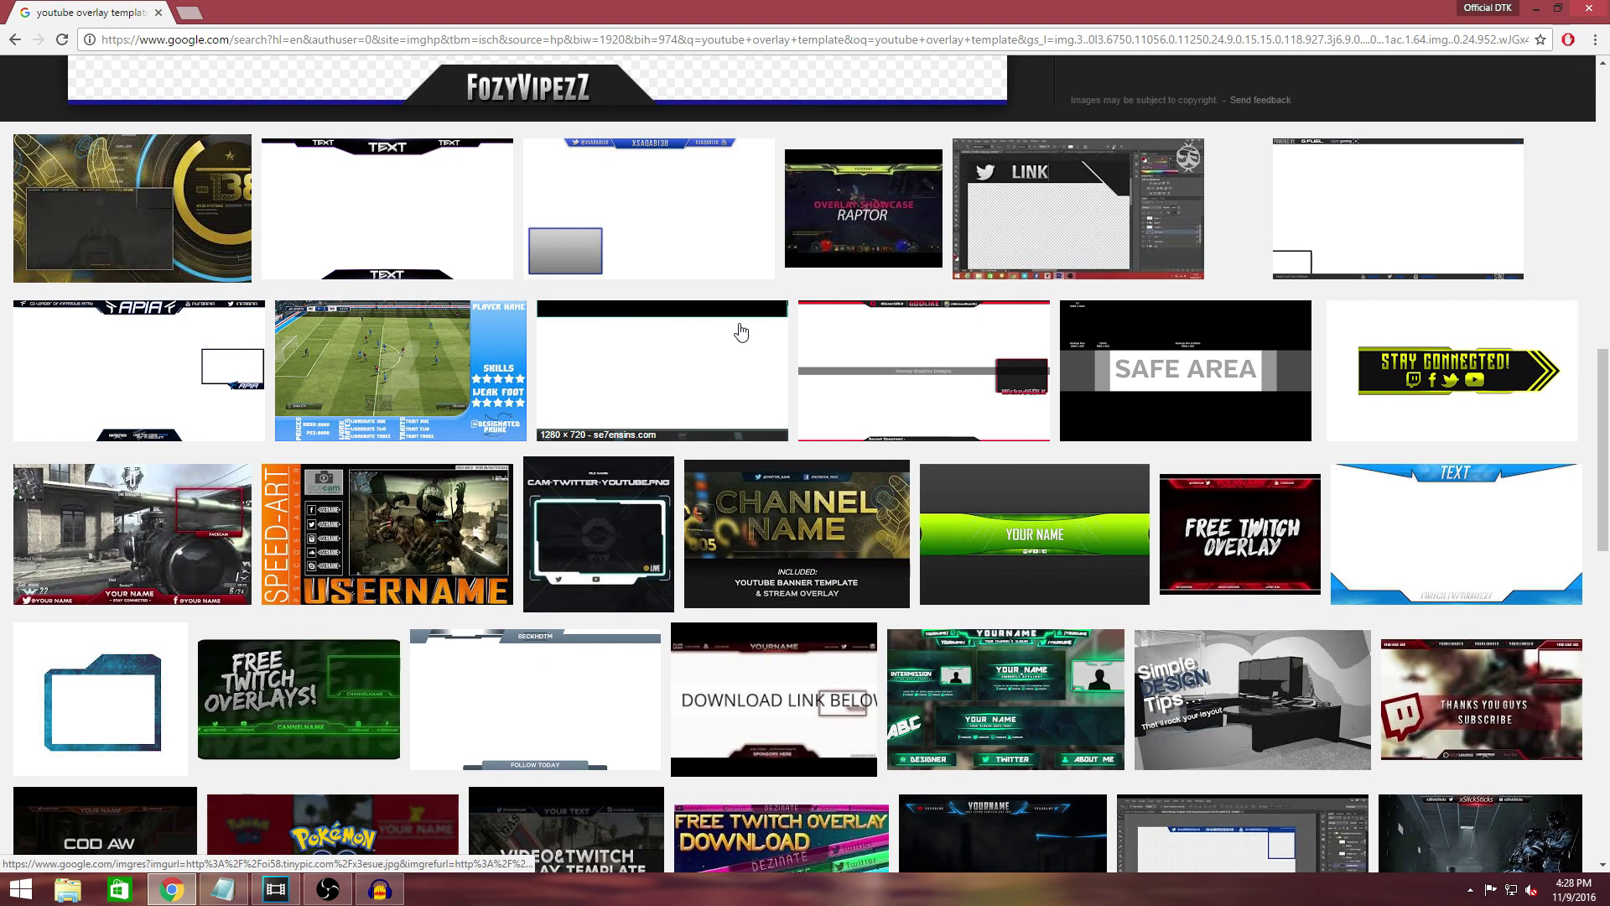
pyautogui.click(661, 207)
pyautogui.scroll(1, 695, 608)
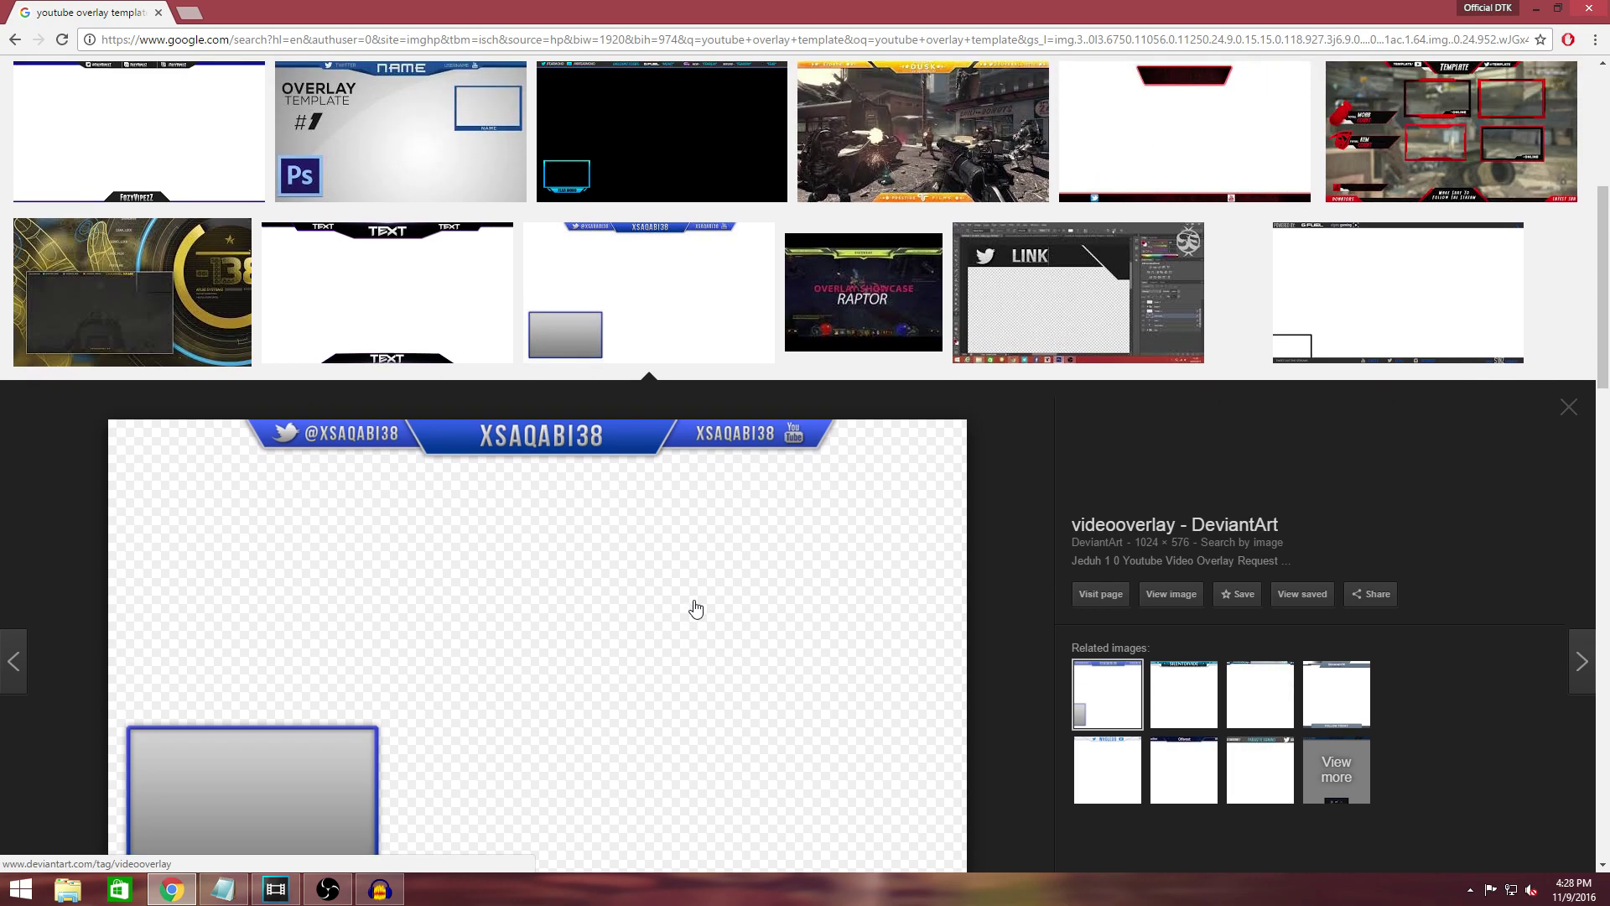
pyautogui.click(318, 262)
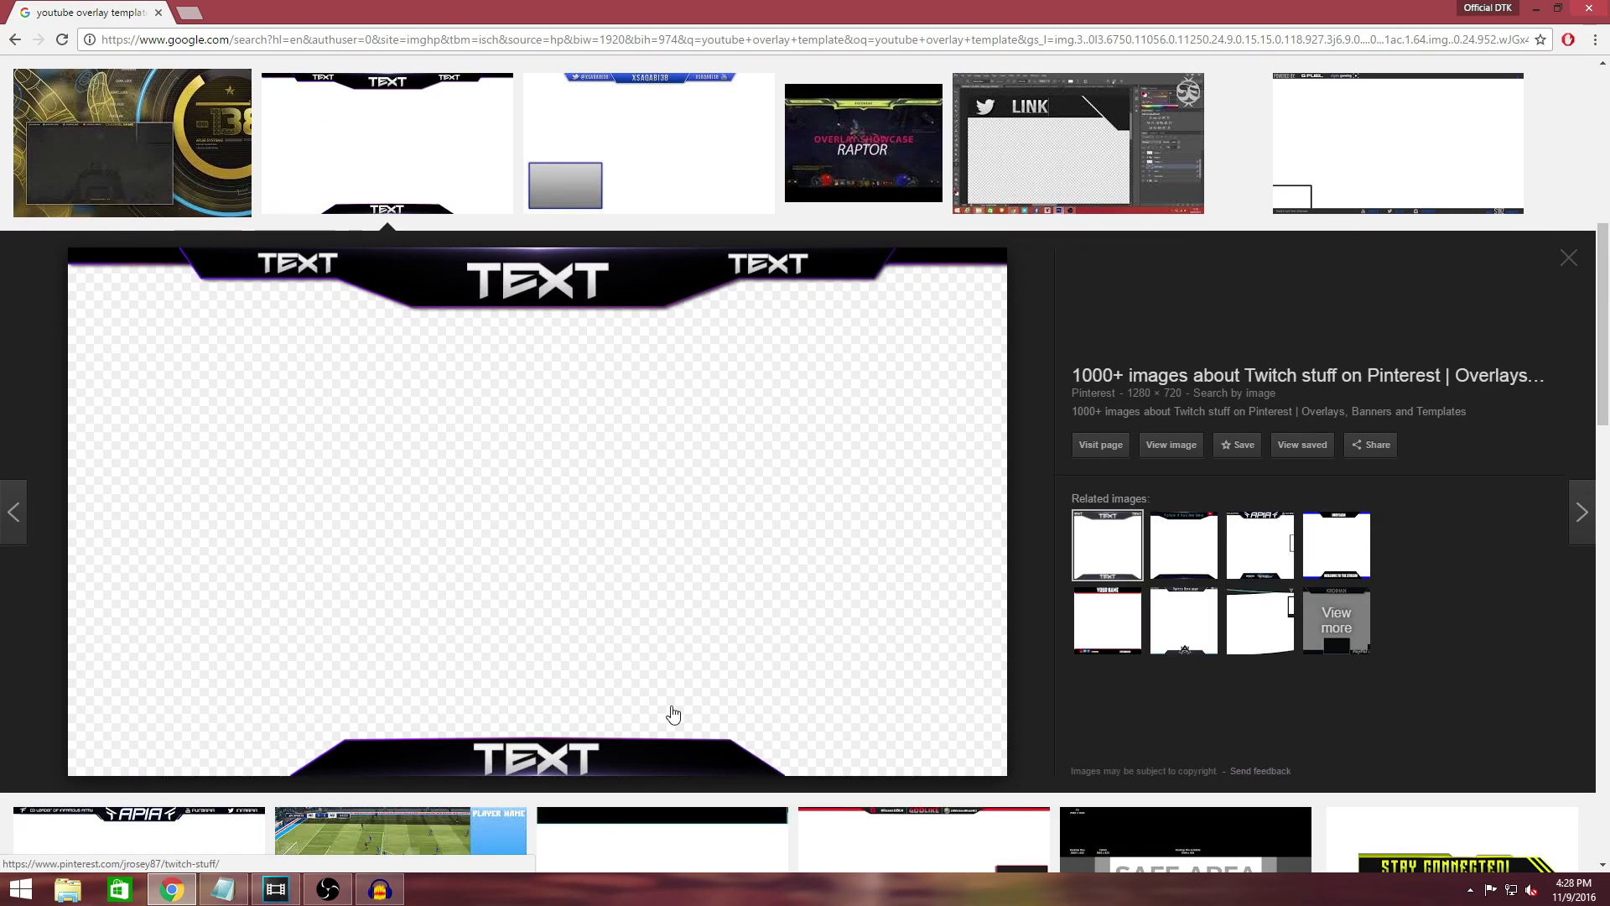
pyautogui.scroll(2, 722, 561)
pyautogui.click(1400, 369)
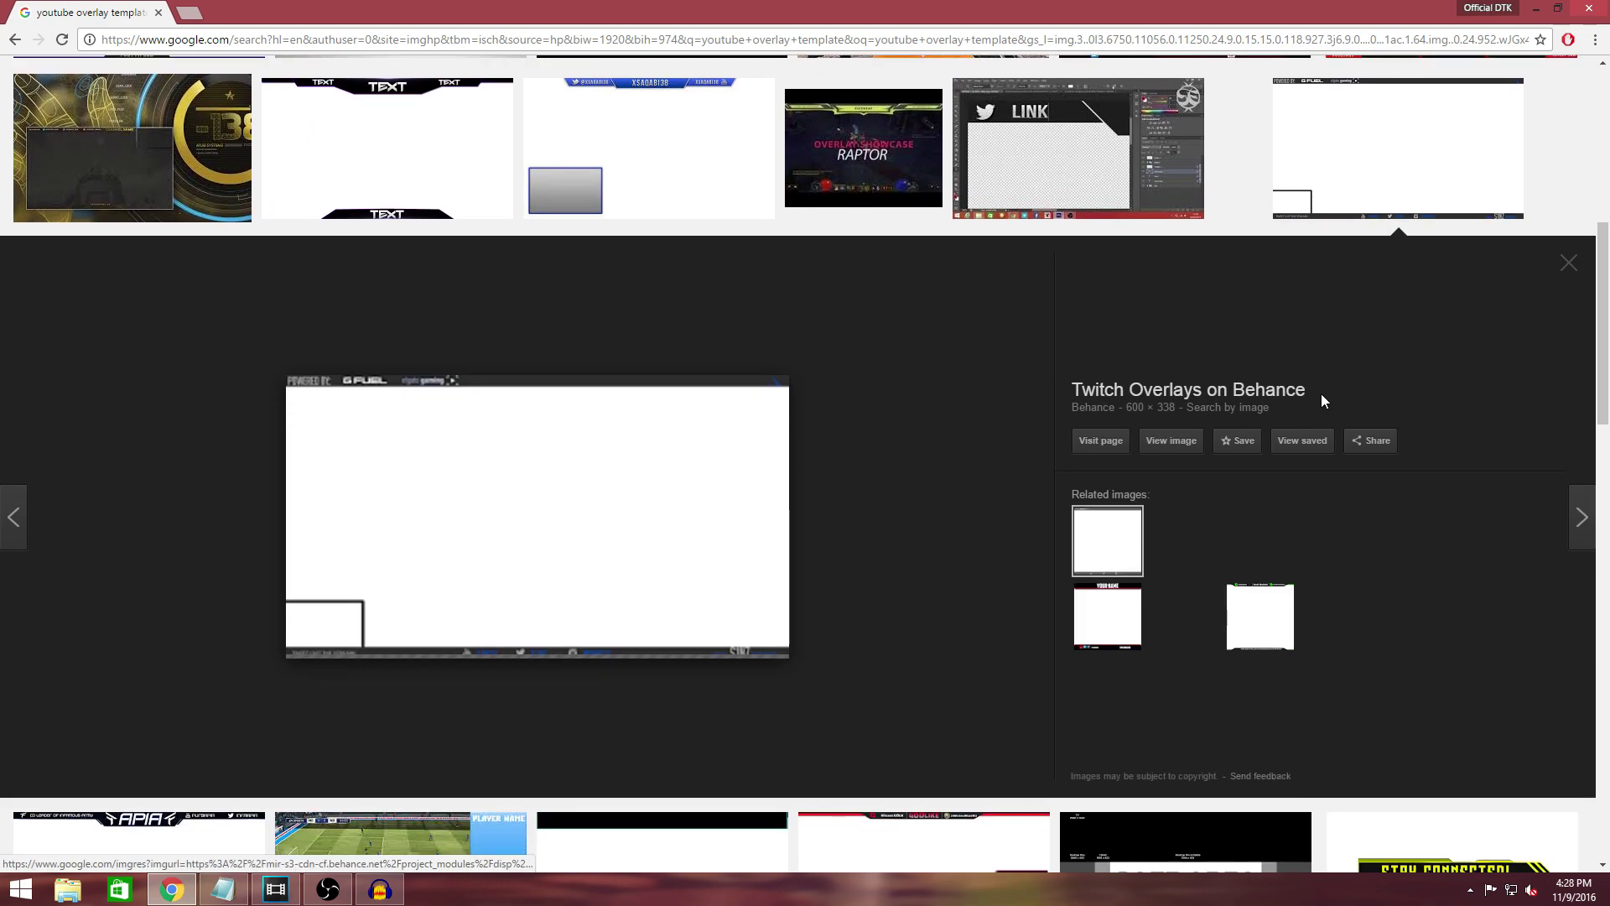
pyautogui.scroll(-10, 873, 523)
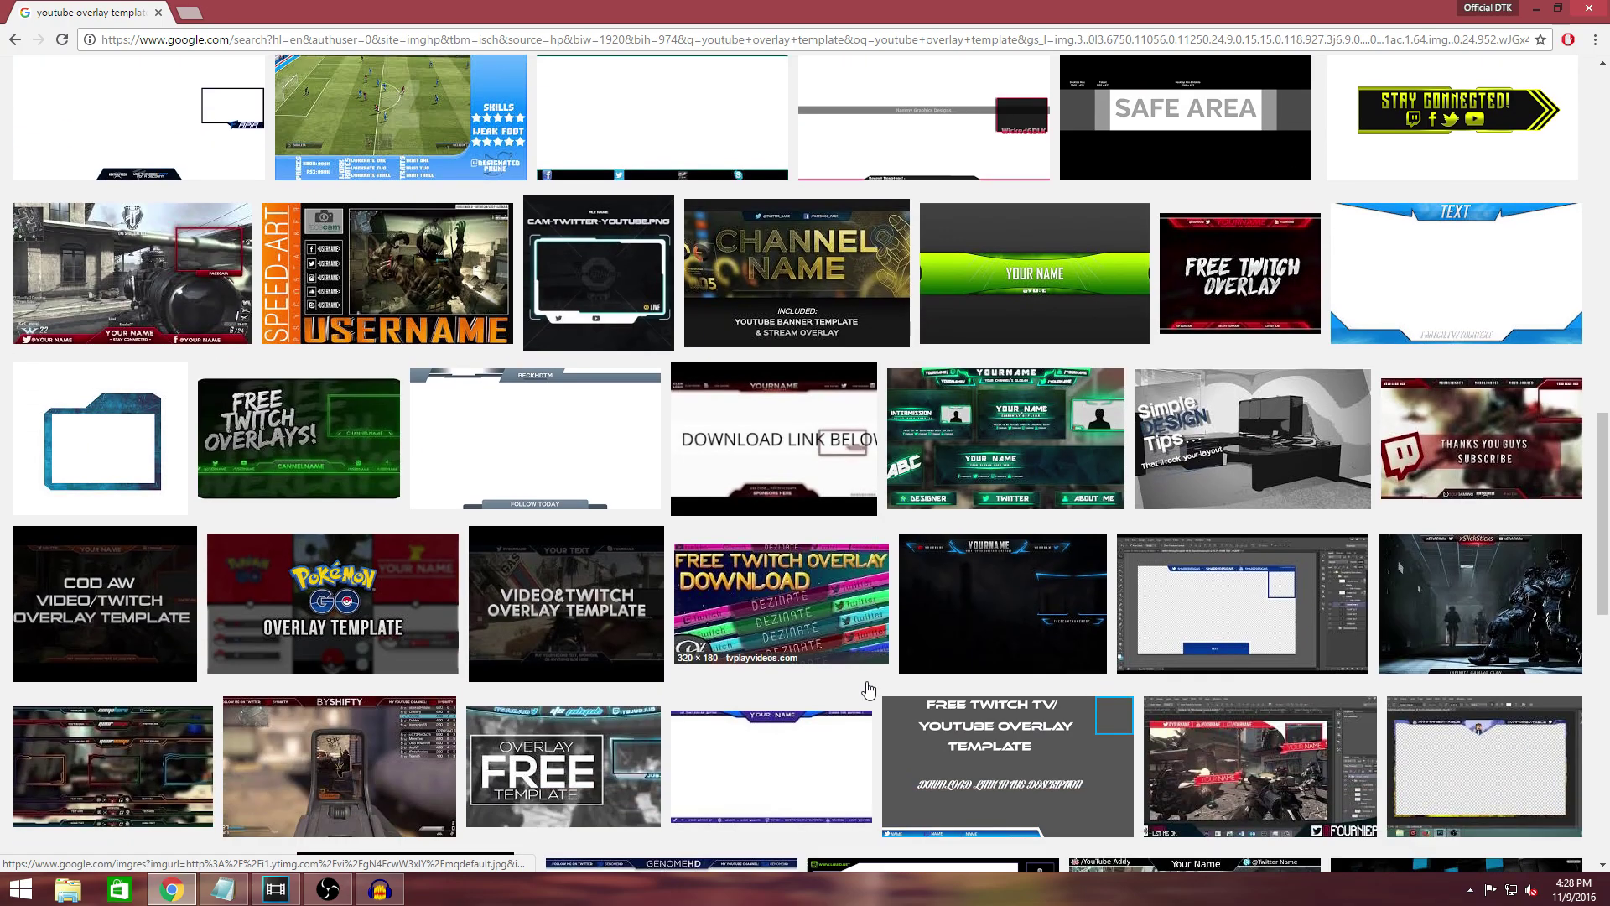
pyautogui.scroll(-3, 868, 689)
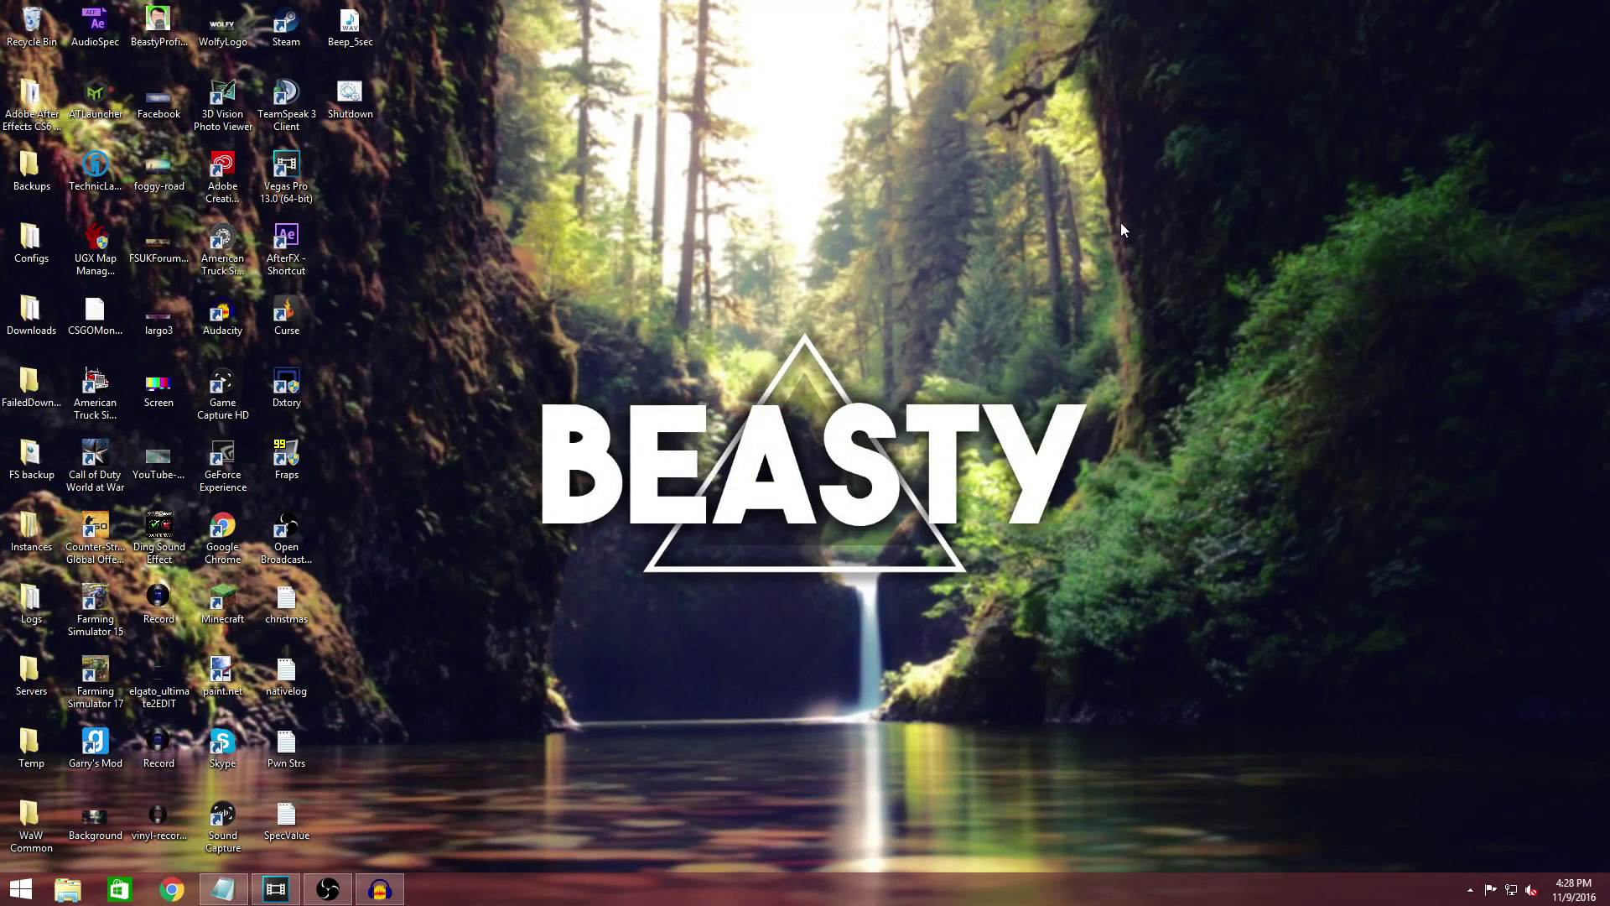
# - Browse to the Elgato folder in Local Disk (C:) Program Files (x86)
pyautogui.click(69, 888)
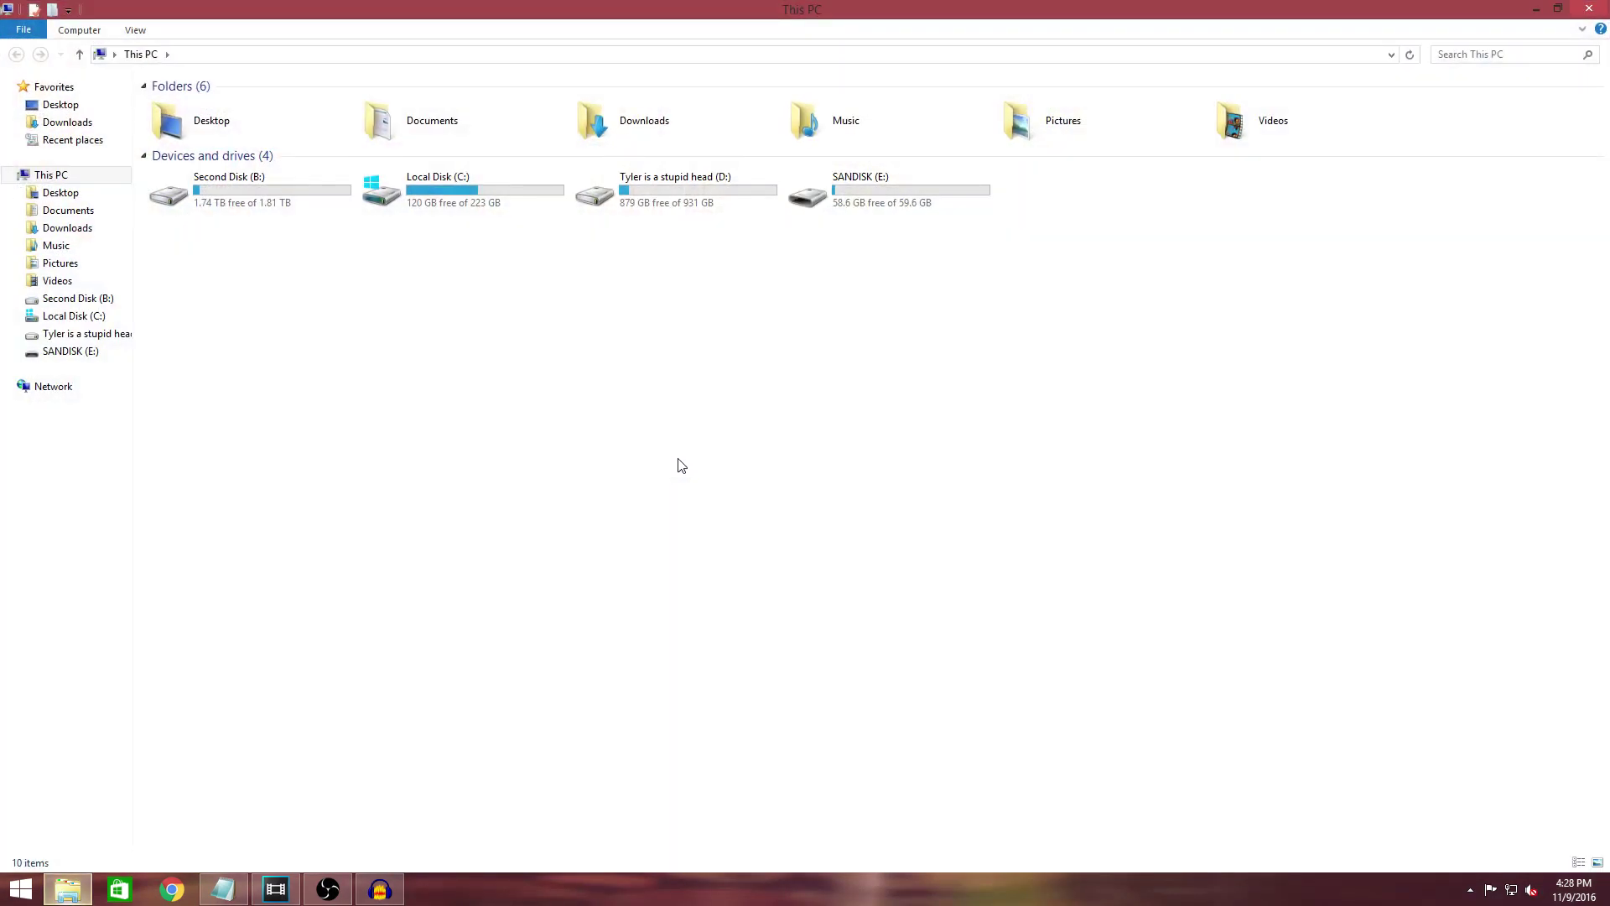
pyautogui.click(84, 315)
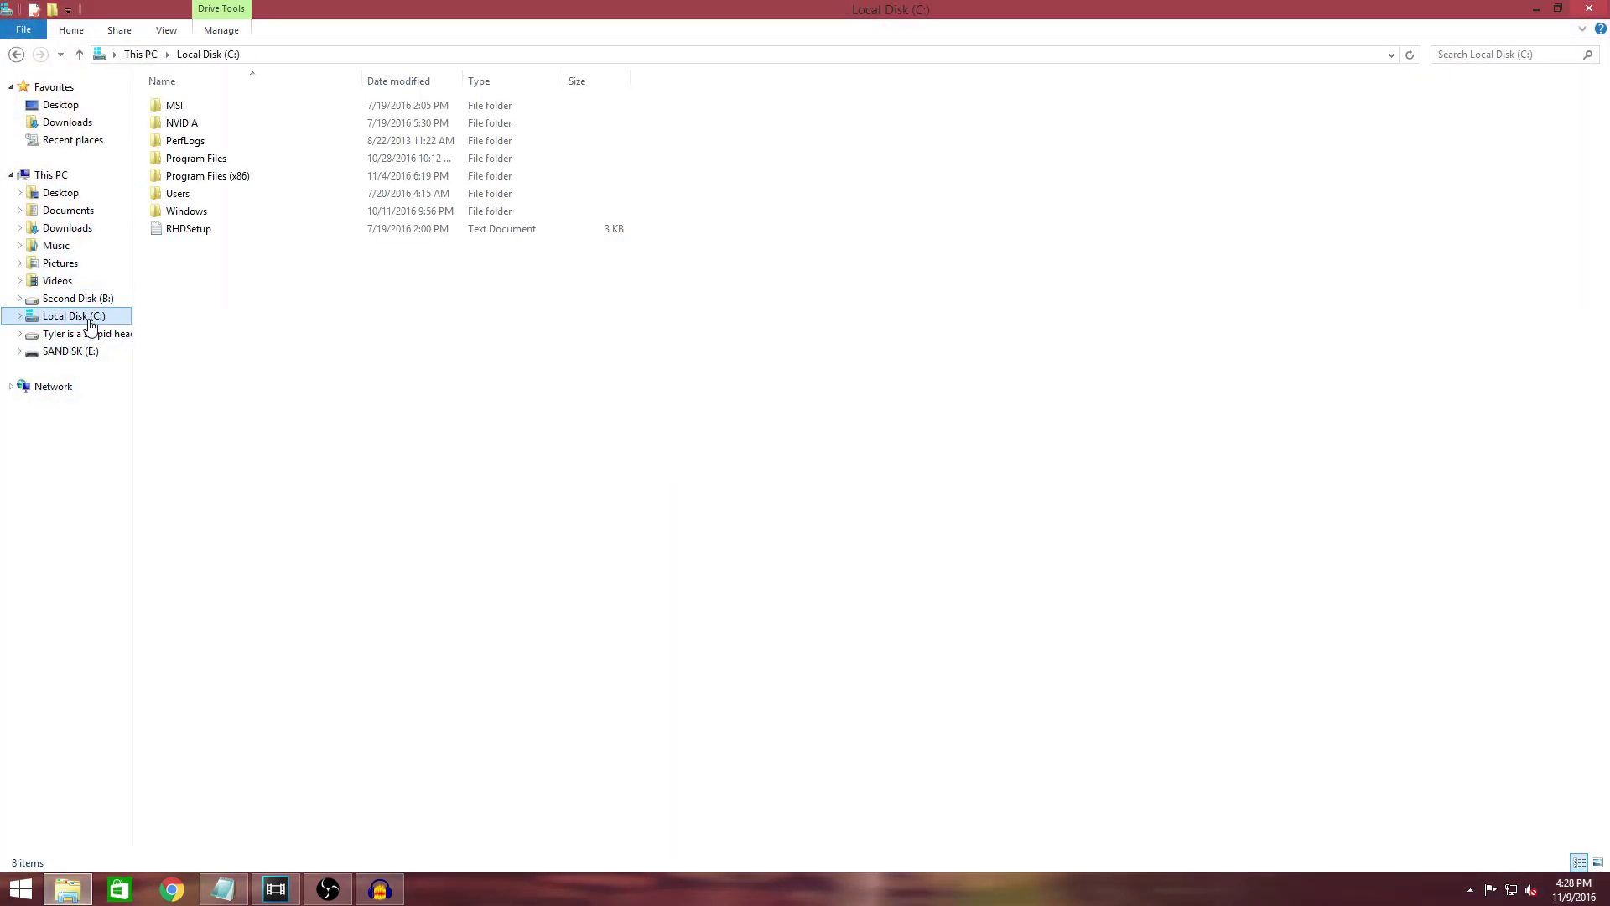
pyautogui.click(251, 182)
pyautogui.doubleClick(251, 182)
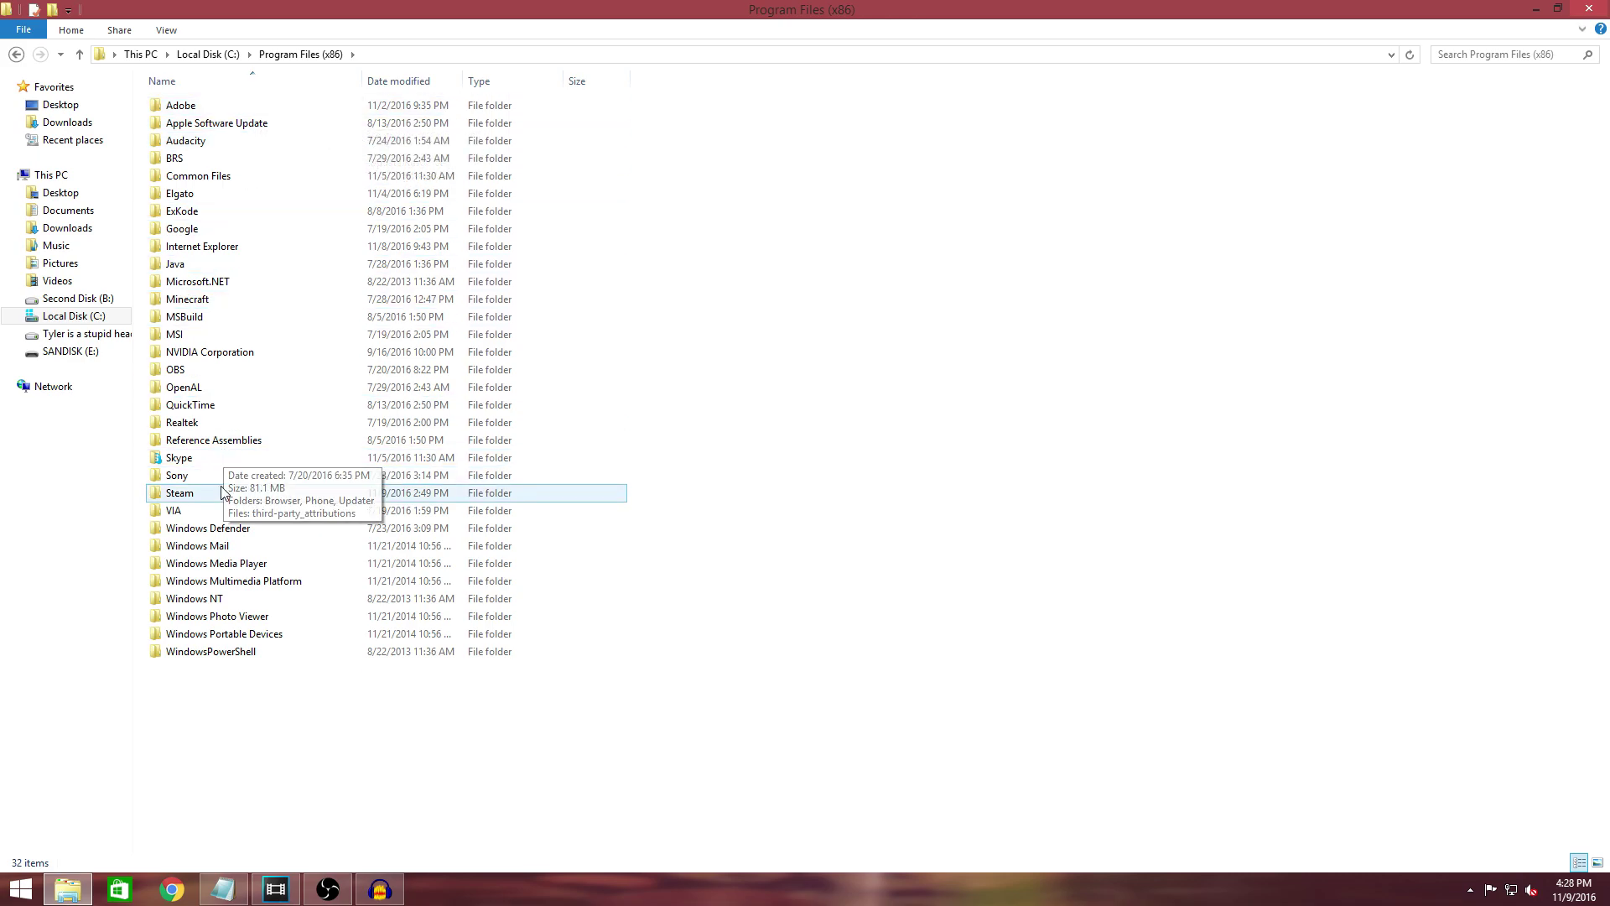
pyautogui.doubleClick(218, 194)
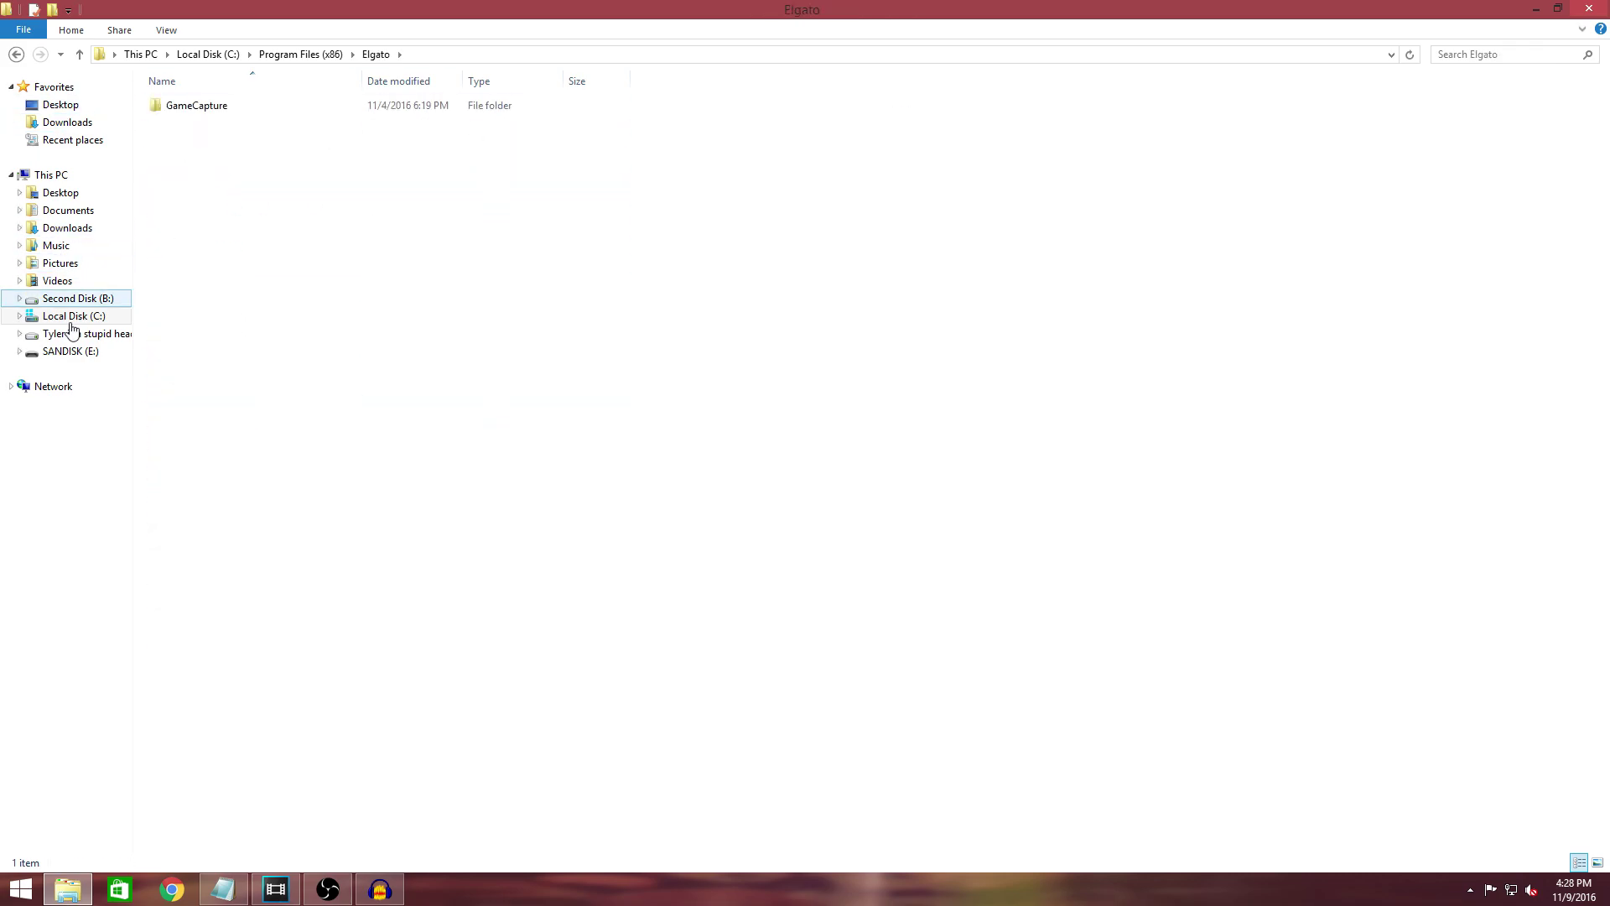
# - Open the Elgato folder on Second Disk (B:), look inside Overlays, and return
pyautogui.click(109, 356)
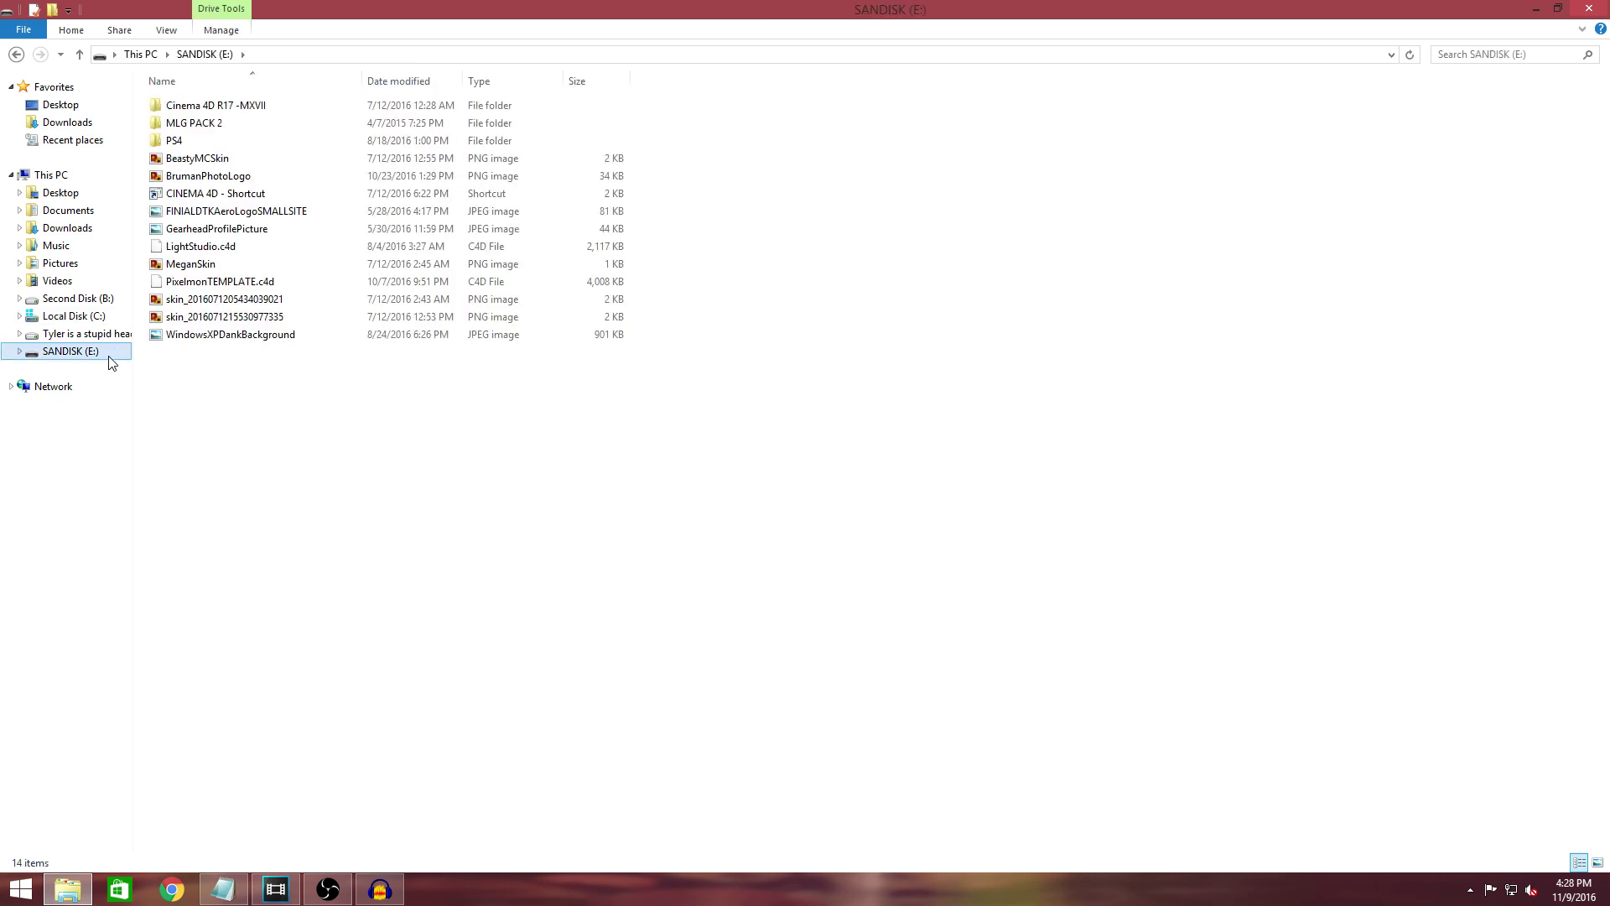
pyautogui.click(76, 300)
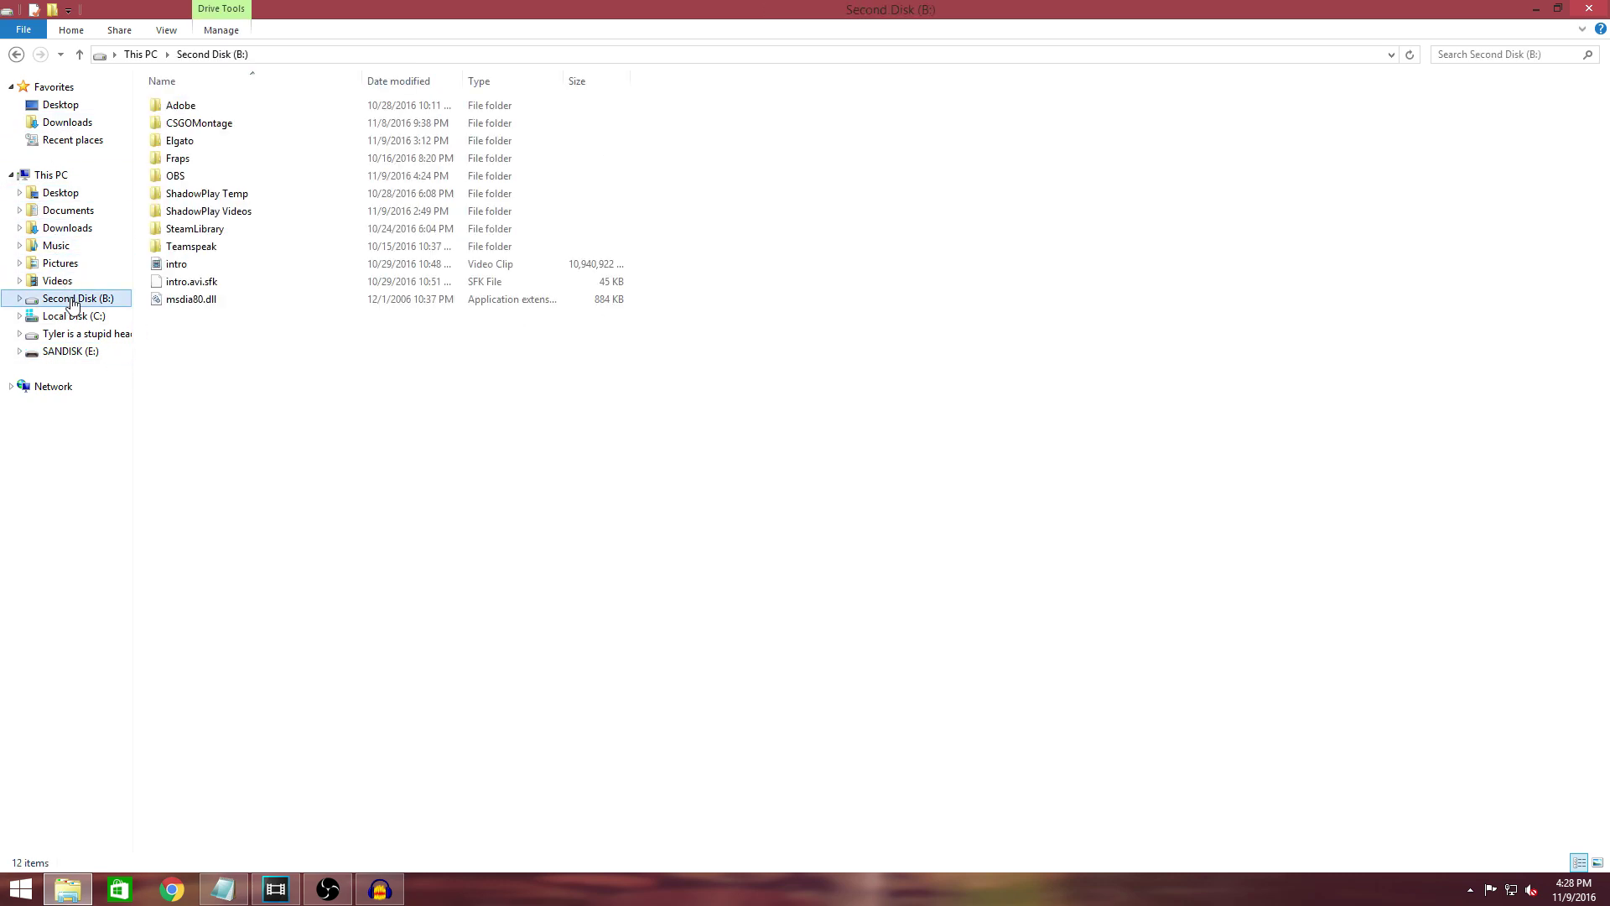
pyautogui.doubleClick(266, 141)
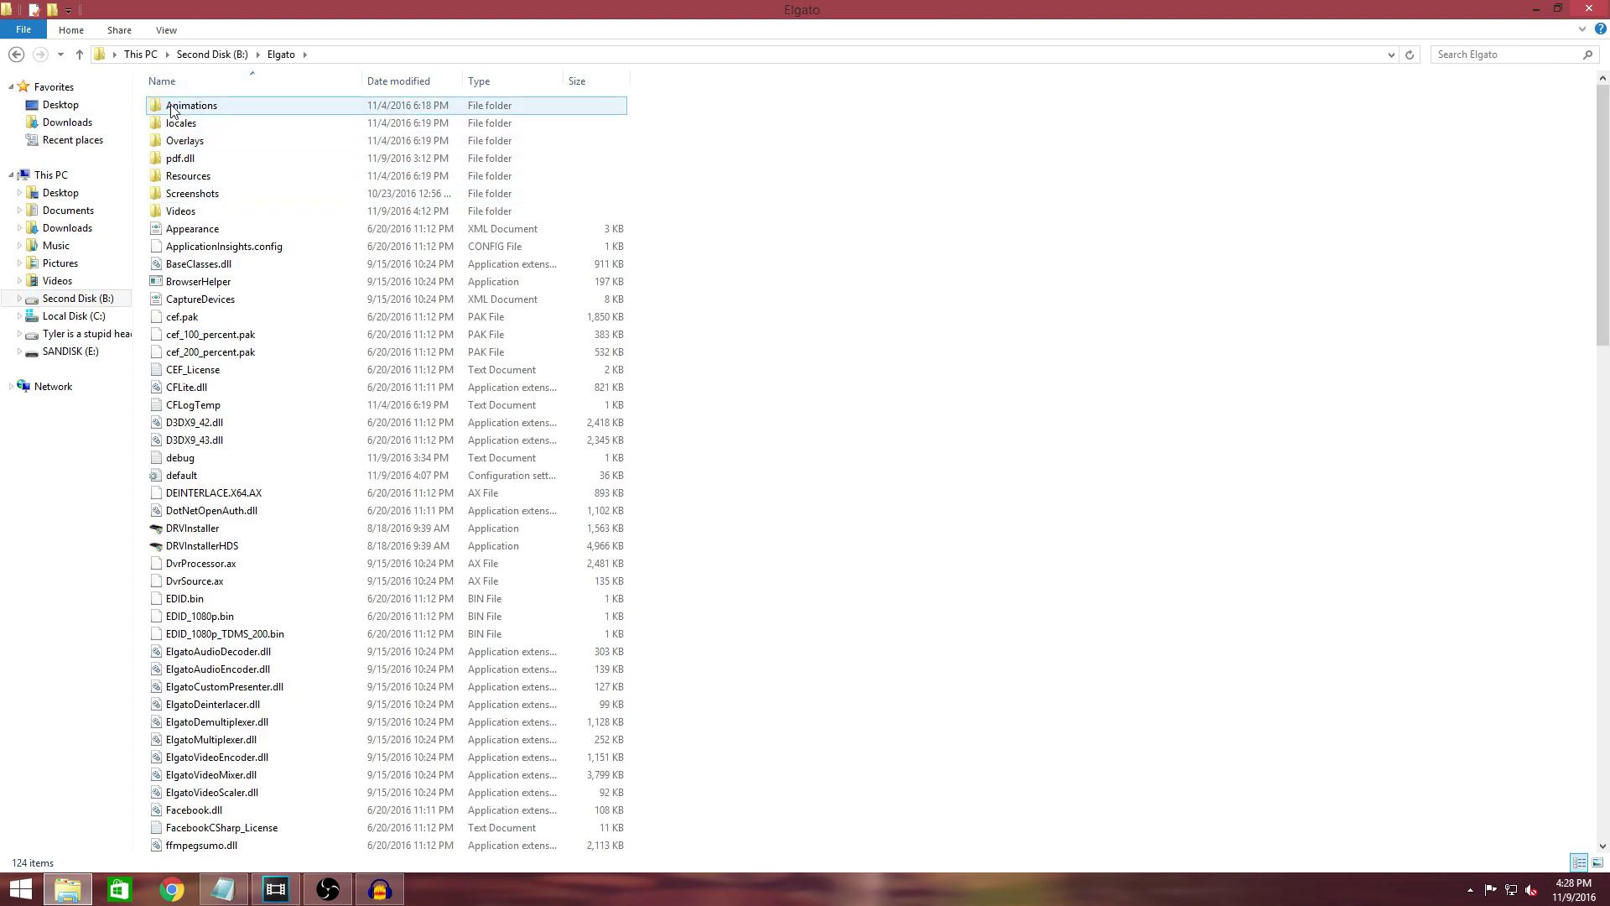
pyautogui.doubleClick(215, 141)
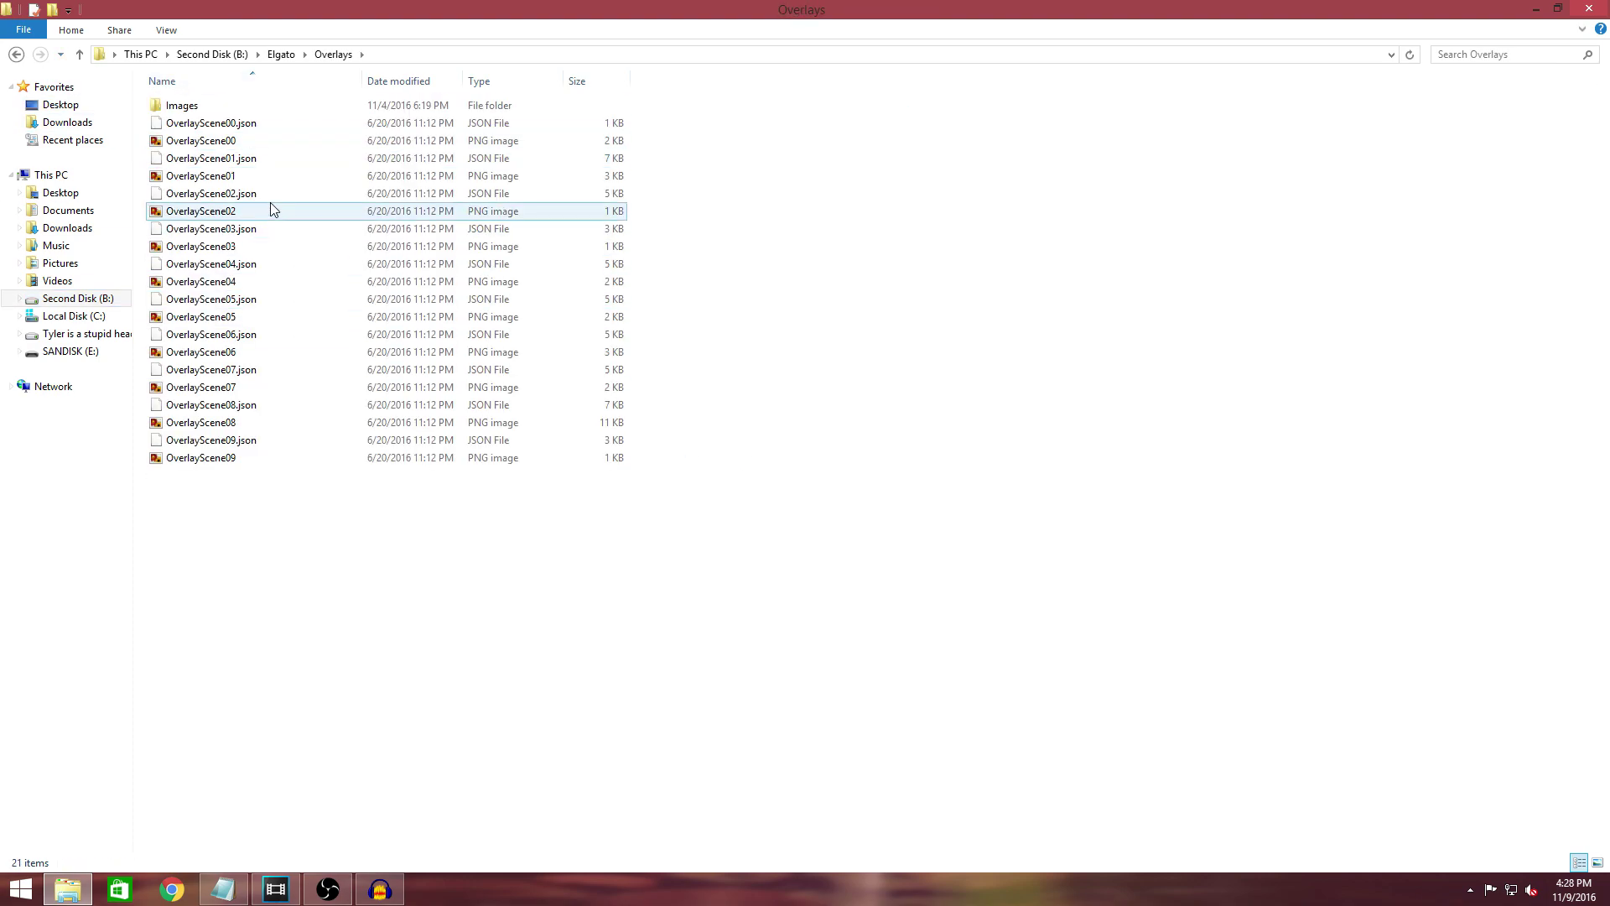
pyautogui.click(16, 54)
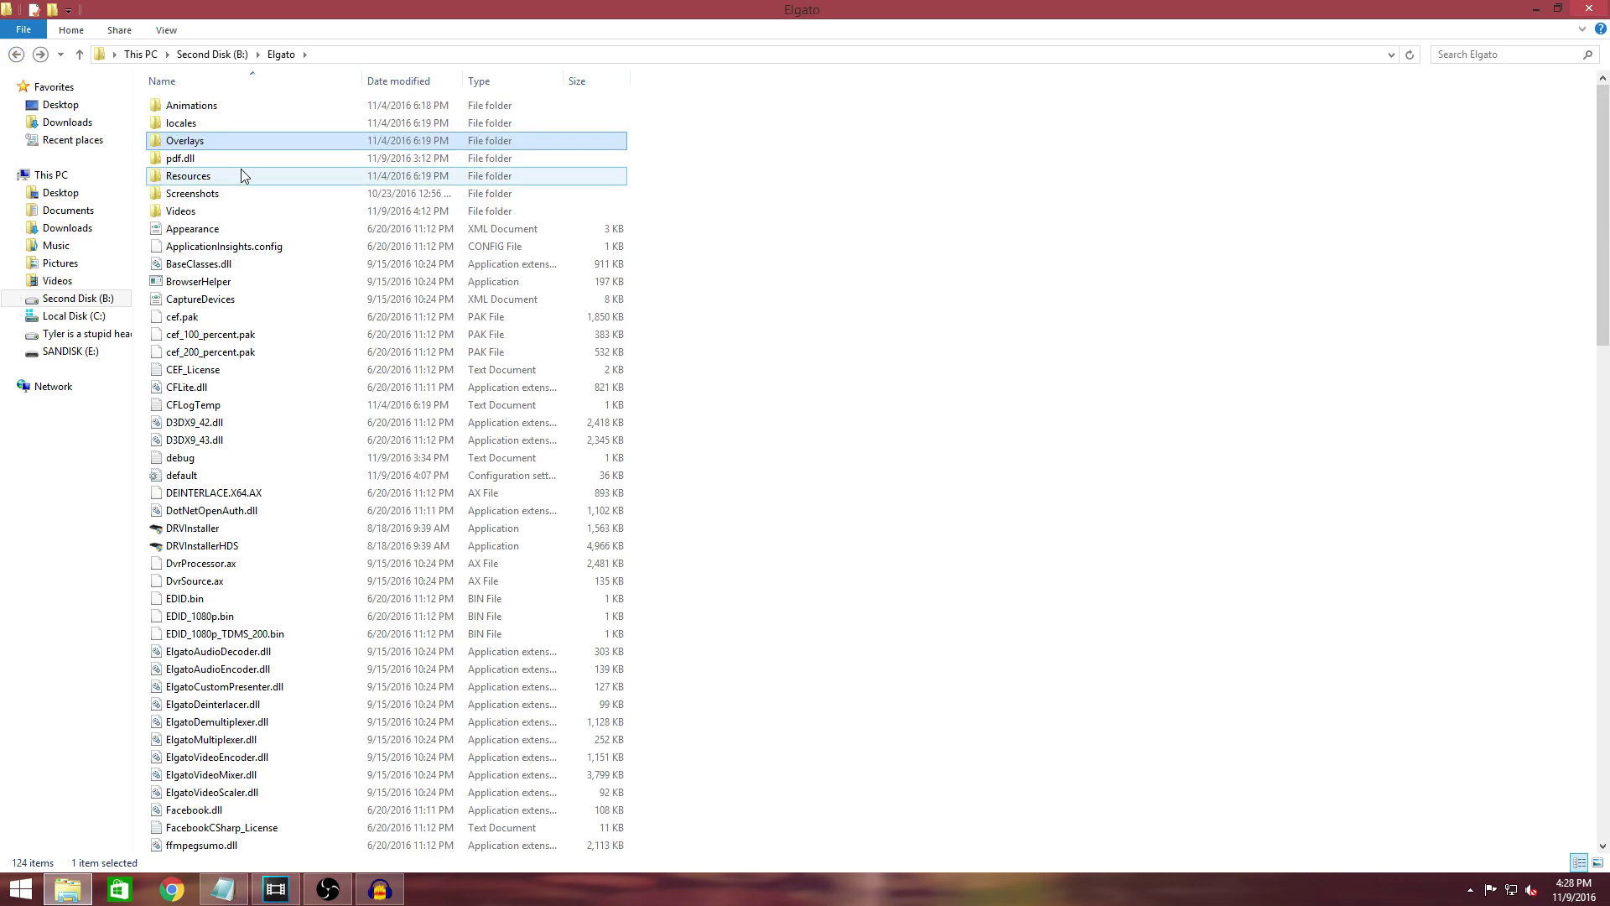
# - Open the Overlays Images folder and preview the elgato_ultimate2 overlay
pyautogui.doubleClick(237, 141)
pyautogui.doubleClick(193, 106)
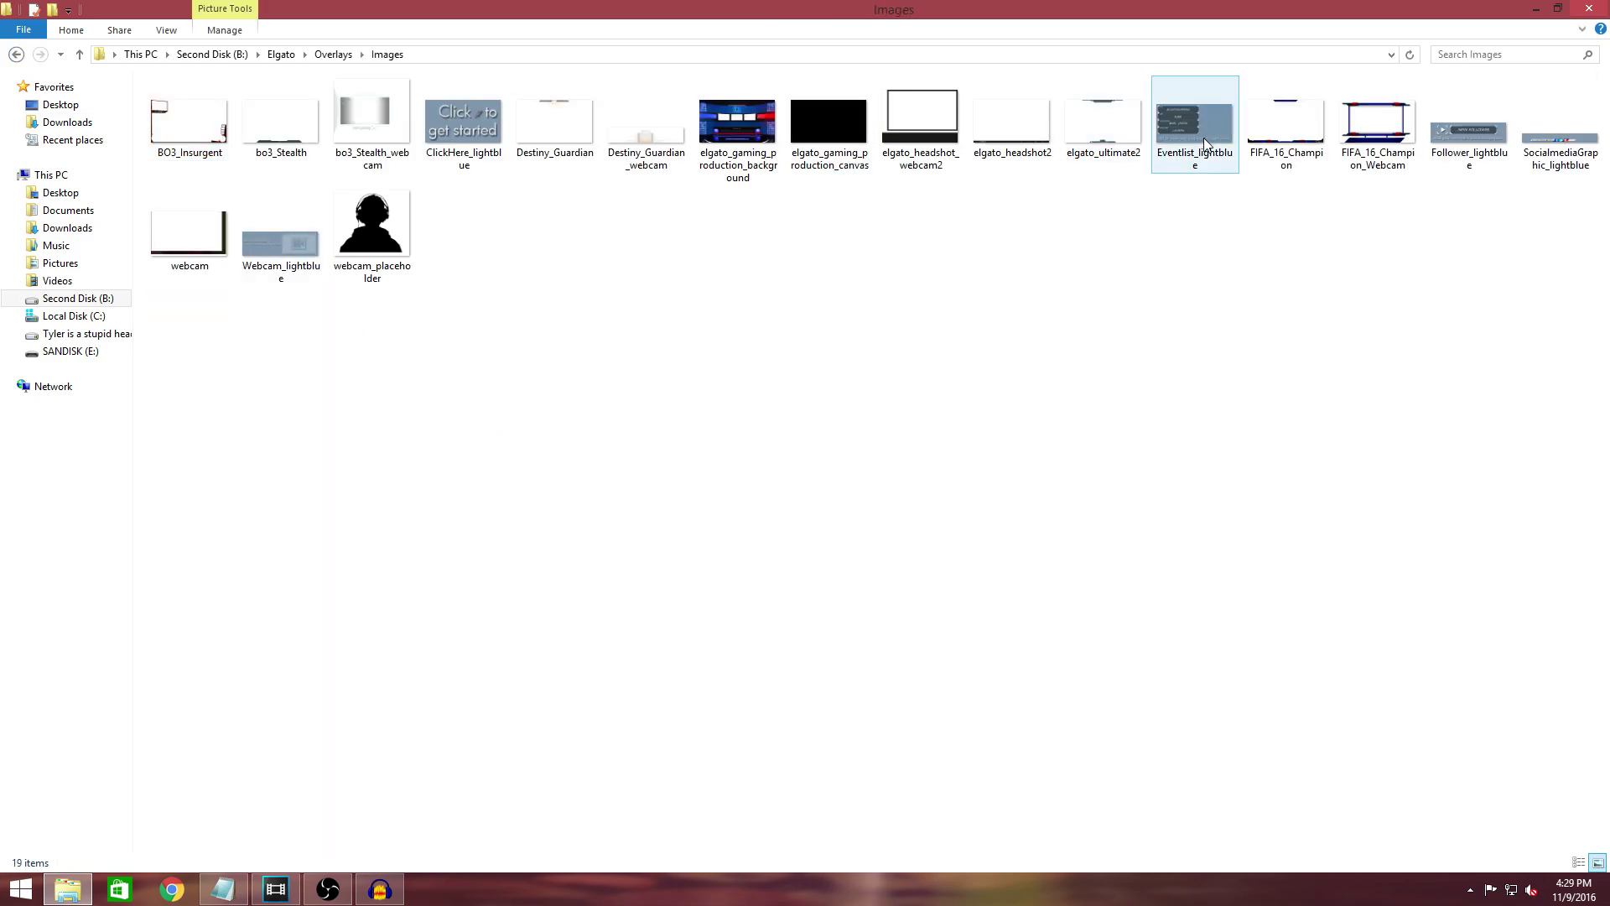
pyautogui.doubleClick(1089, 148)
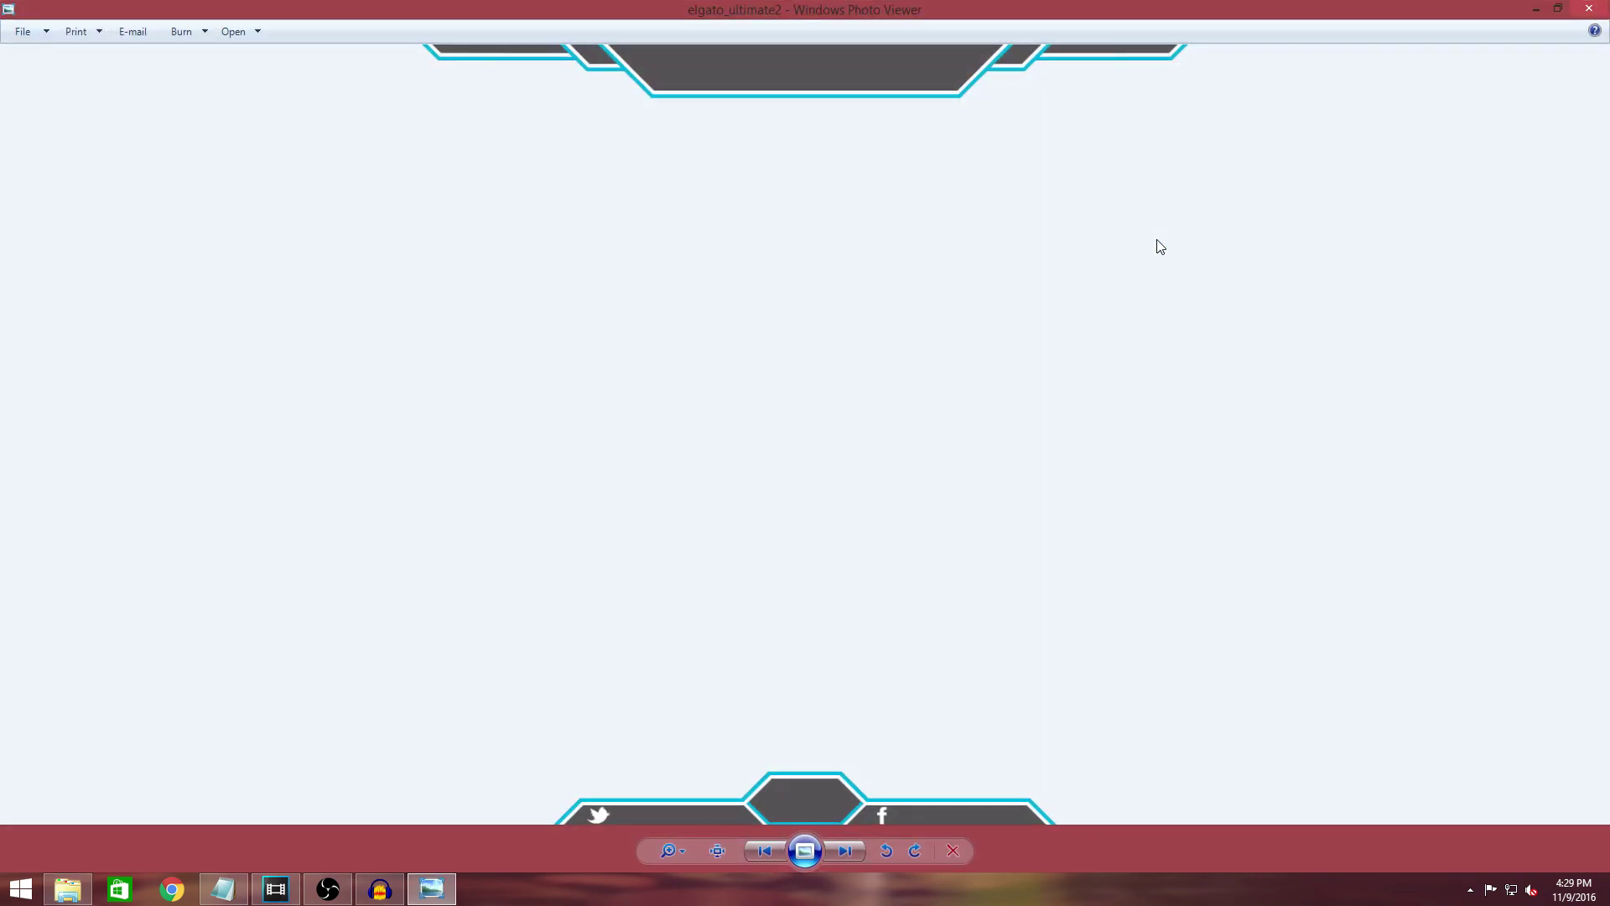
pyautogui.click(1588, 9)
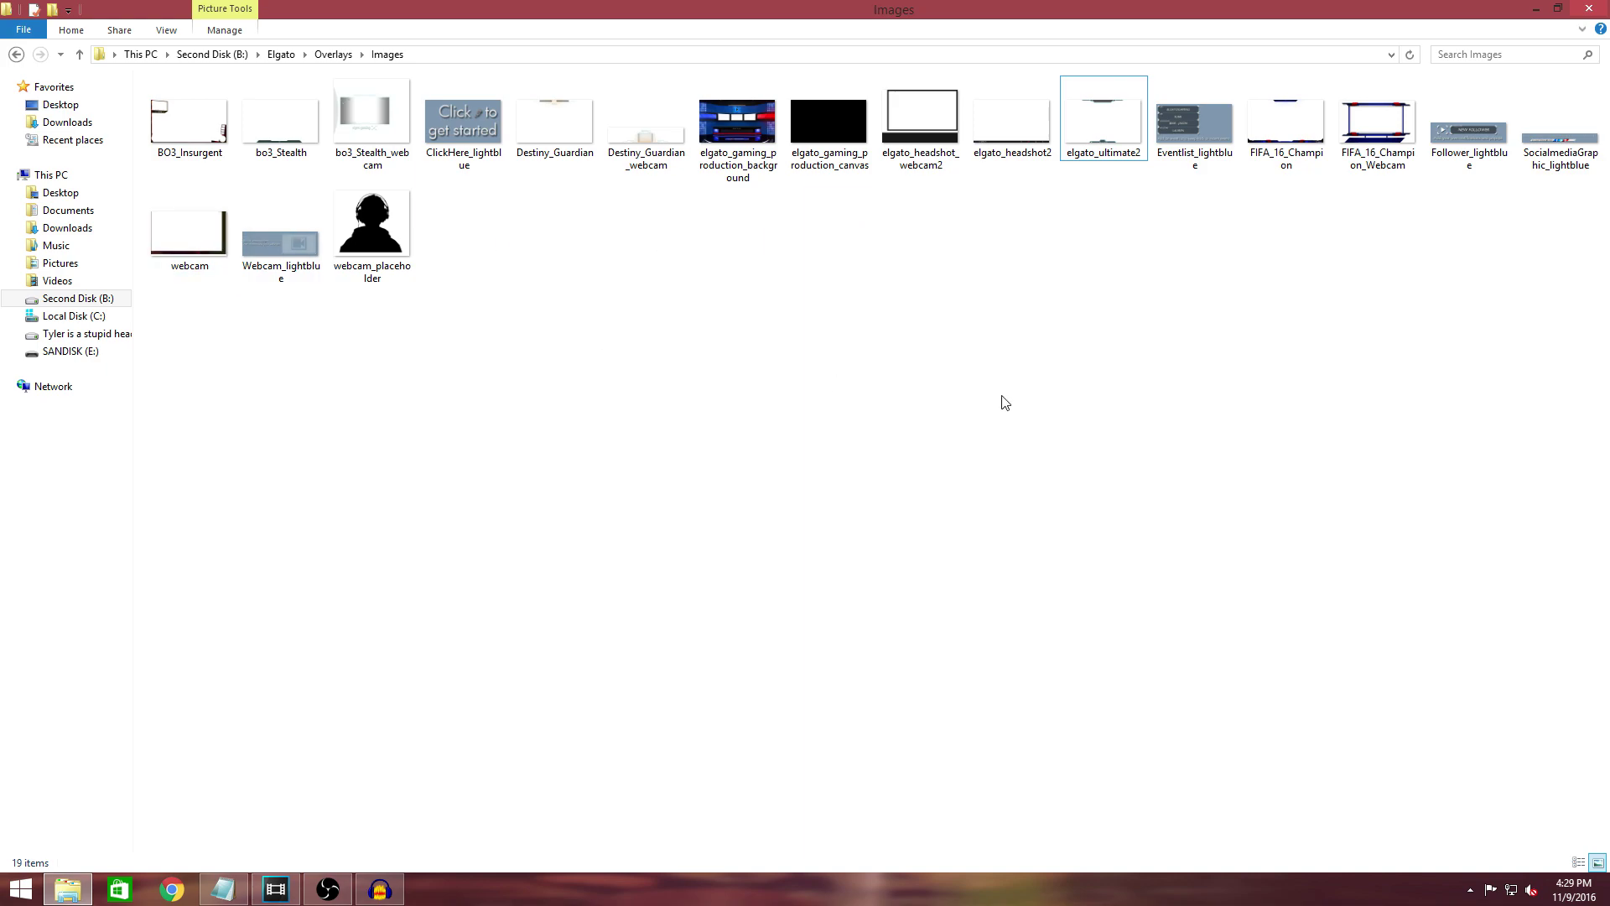
# - Preview elgato_headshot2, then select elgato_ultimate2 and restore the folder window from full screen
pyautogui.doubleClick(1040, 113)
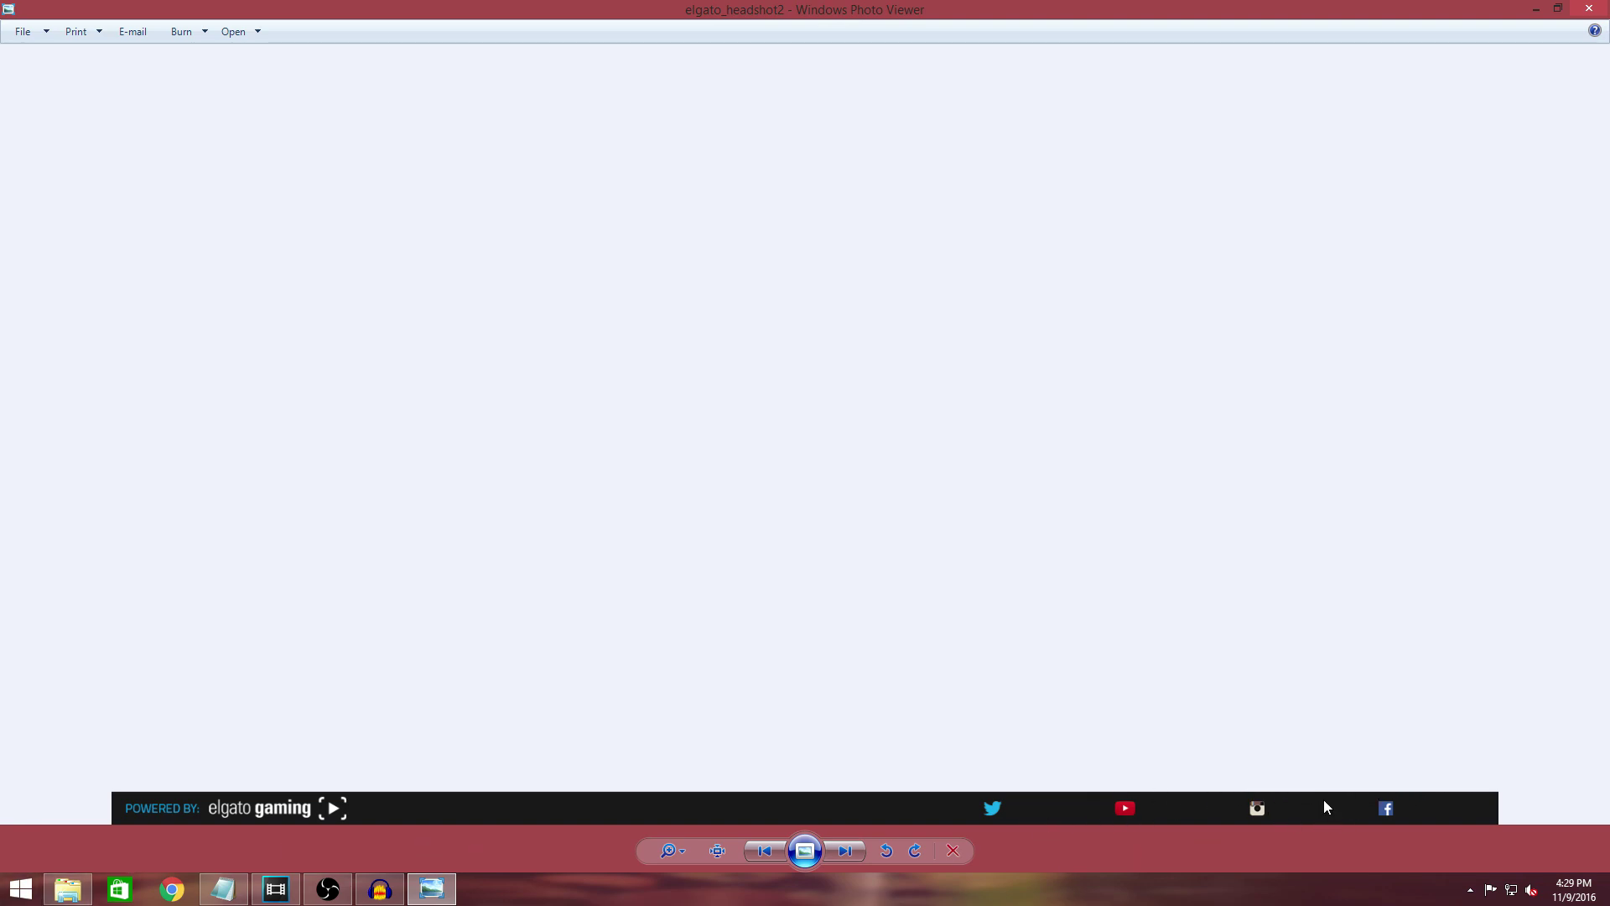
pyautogui.click(1589, 9)
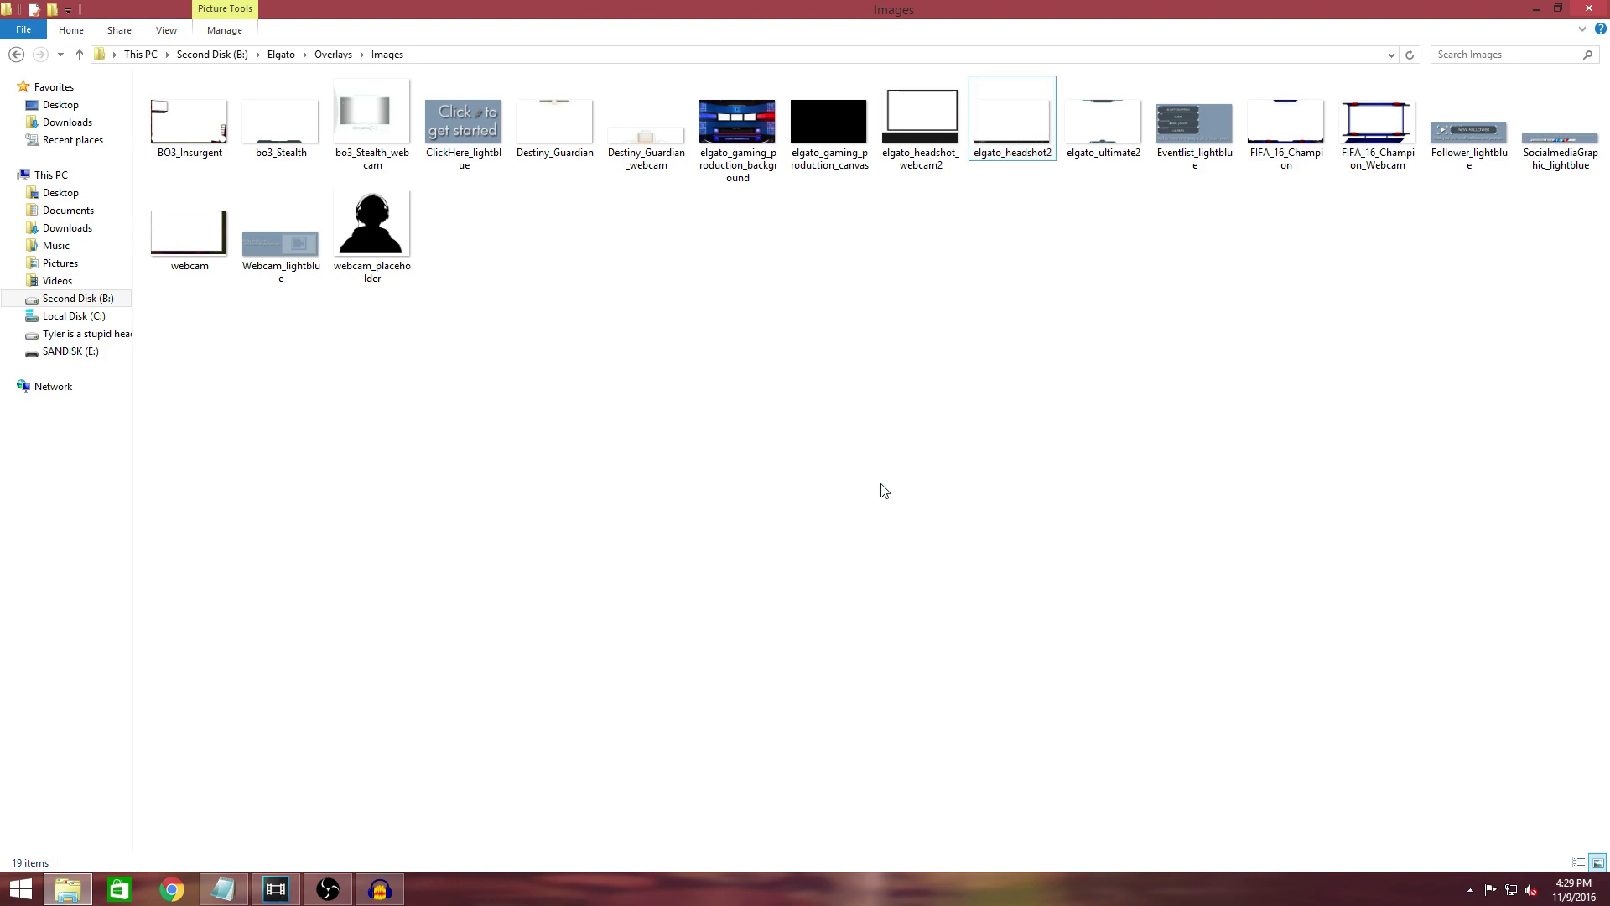
pyautogui.click(1104, 126)
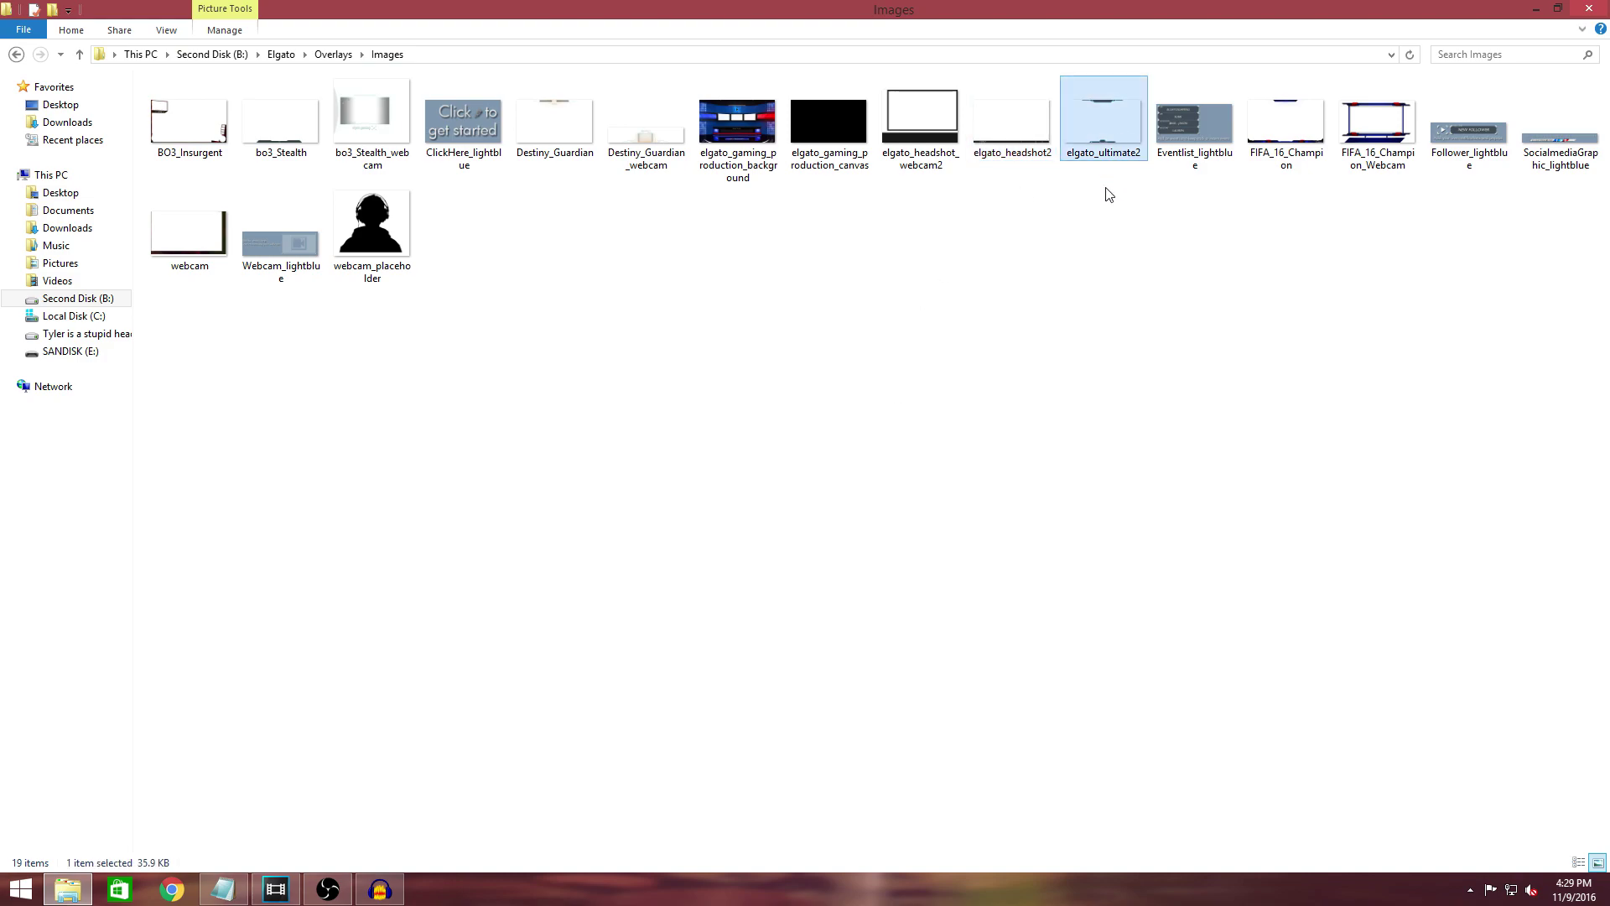
pyautogui.click(1556, 10)
# - Position the Images folder window higher up and to the right over the desktop
pyautogui.moveTo(823, 371); pyautogui.dragTo(917, 361)
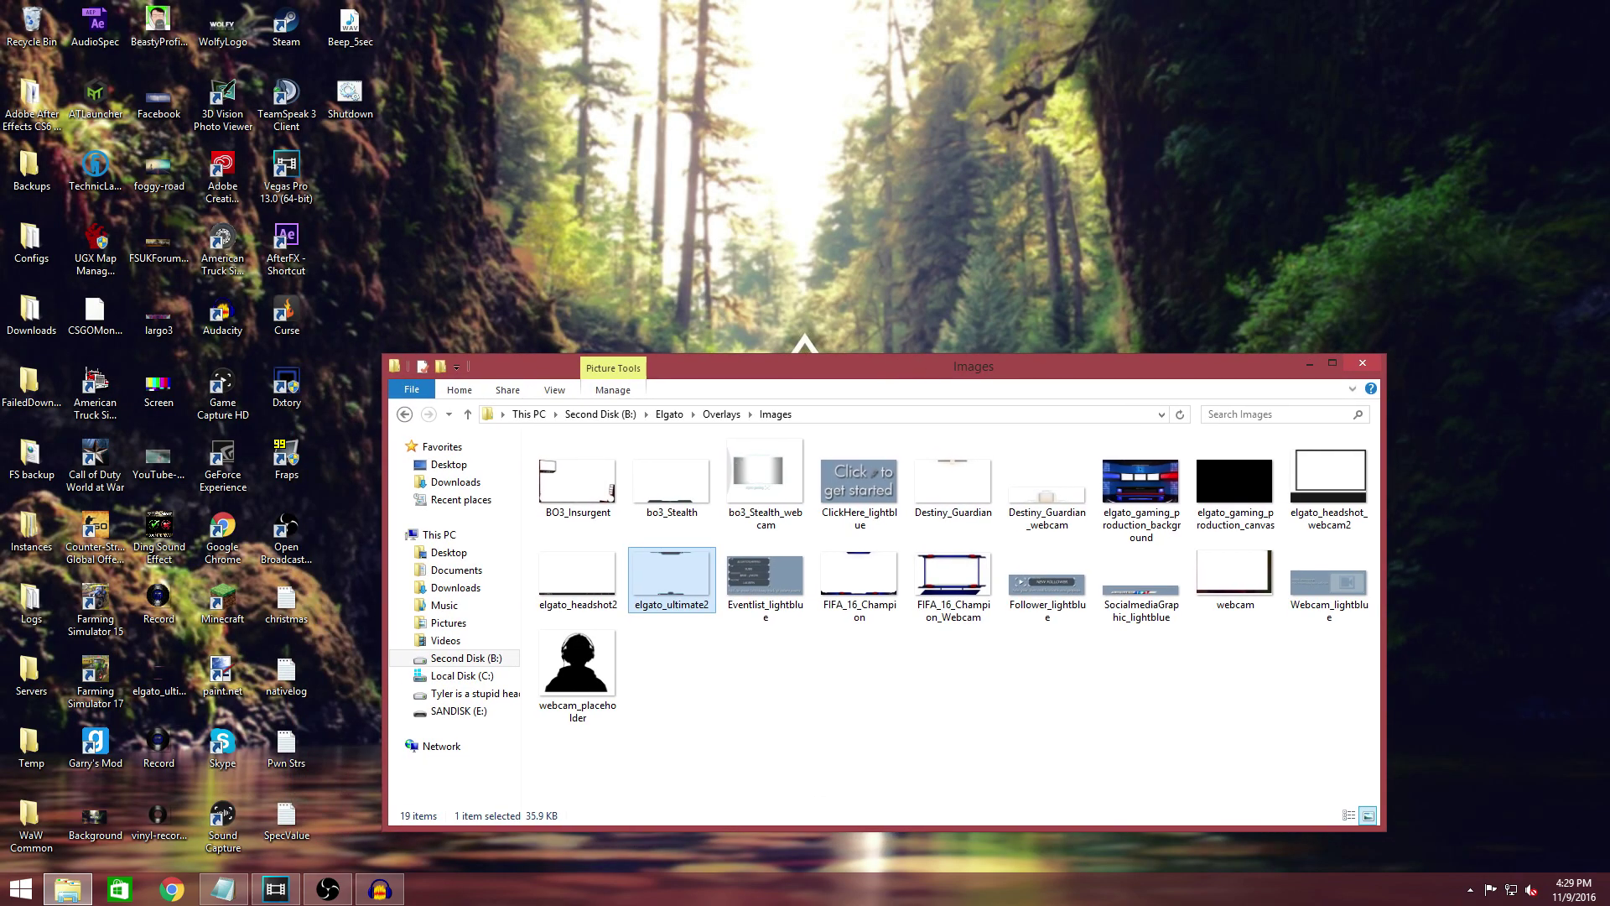
pyautogui.click(696, 123)
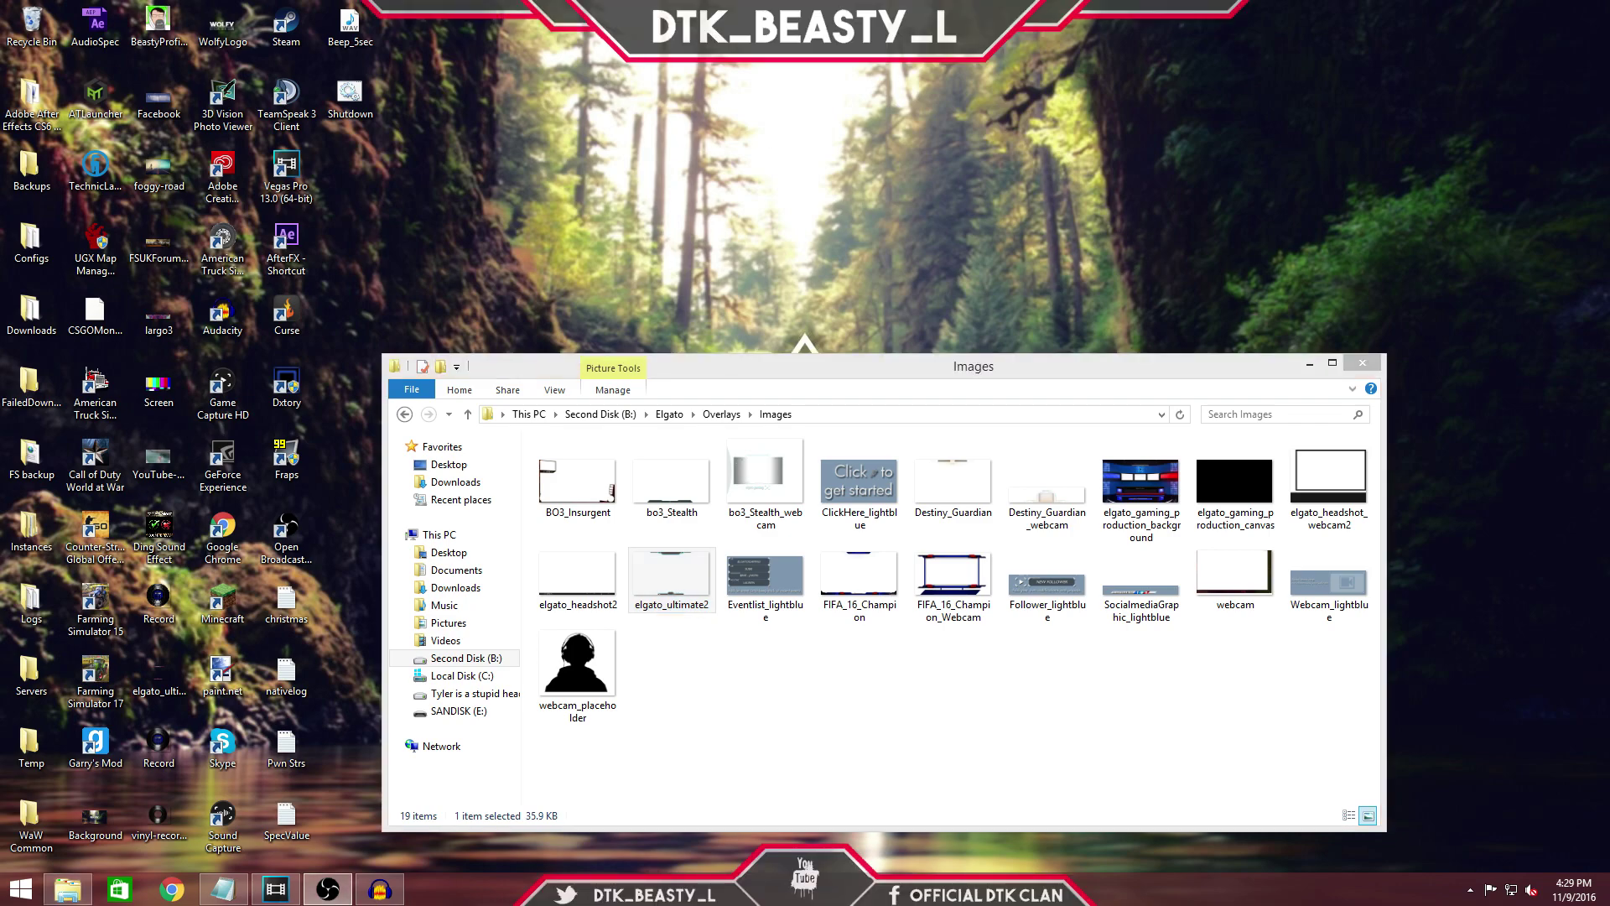
pyautogui.moveTo(1166, 366); pyautogui.dragTo(1165, 234)
pyautogui.moveTo(991, 240); pyautogui.dragTo(1152, 215)
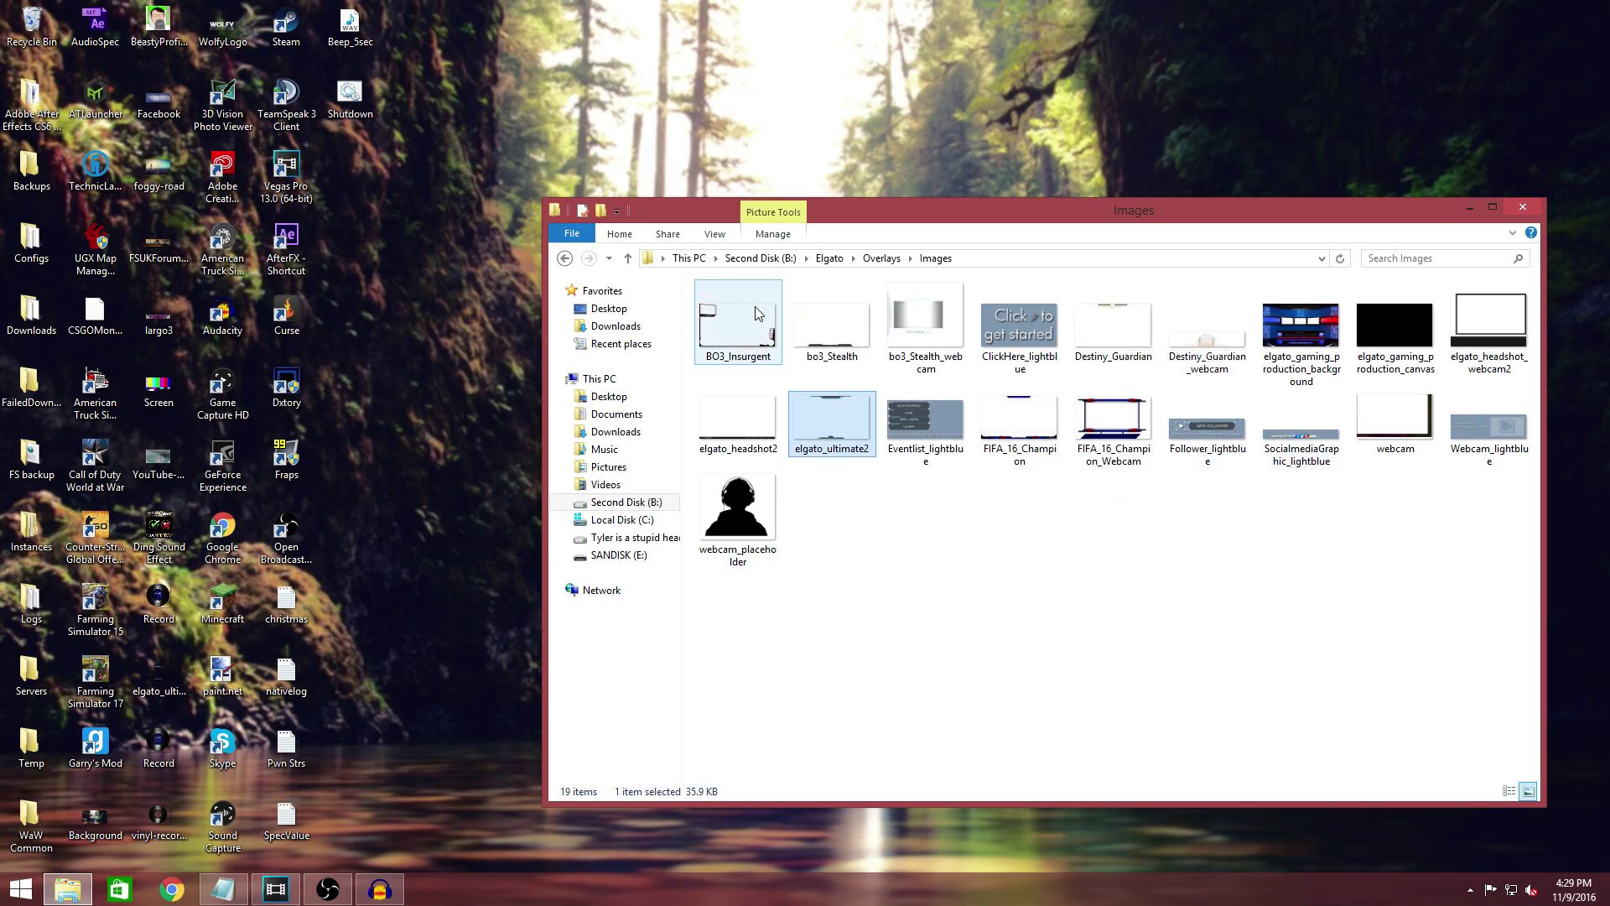
# - Copy elgato_ultimate2 onto the desktop below Shutdown and close the Images window
pyautogui.rightClick(865, 410)
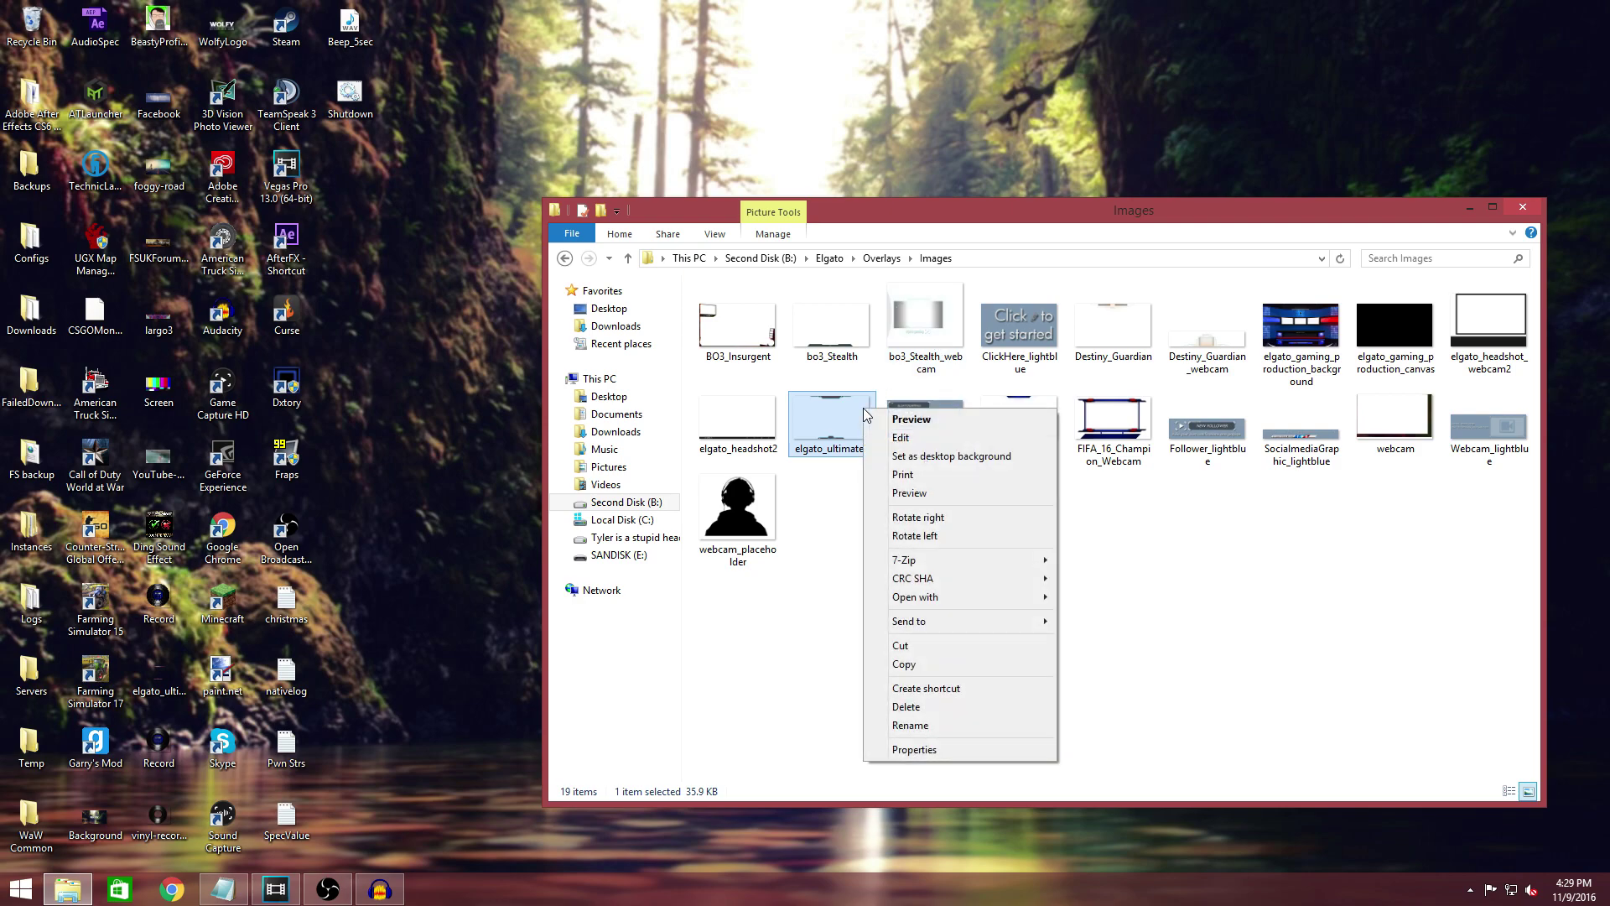
pyautogui.click(933, 664)
pyautogui.rightClick(382, 292)
pyautogui.click(406, 365)
pyautogui.moveTo(375, 249); pyautogui.dragTo(375, 178)
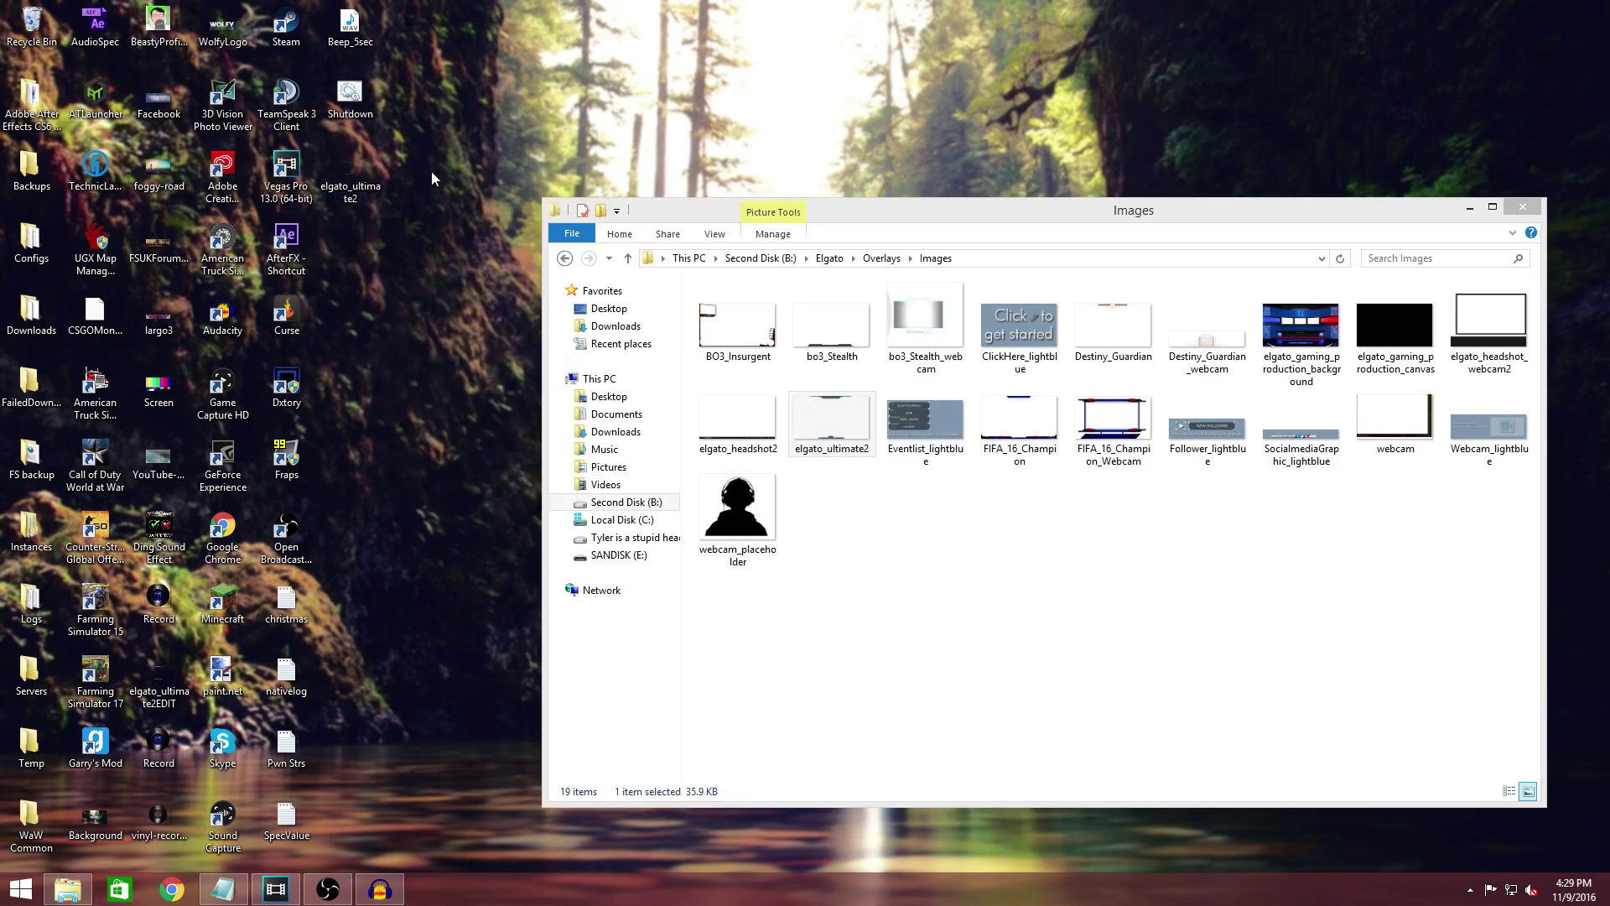
pyautogui.click(1520, 210)
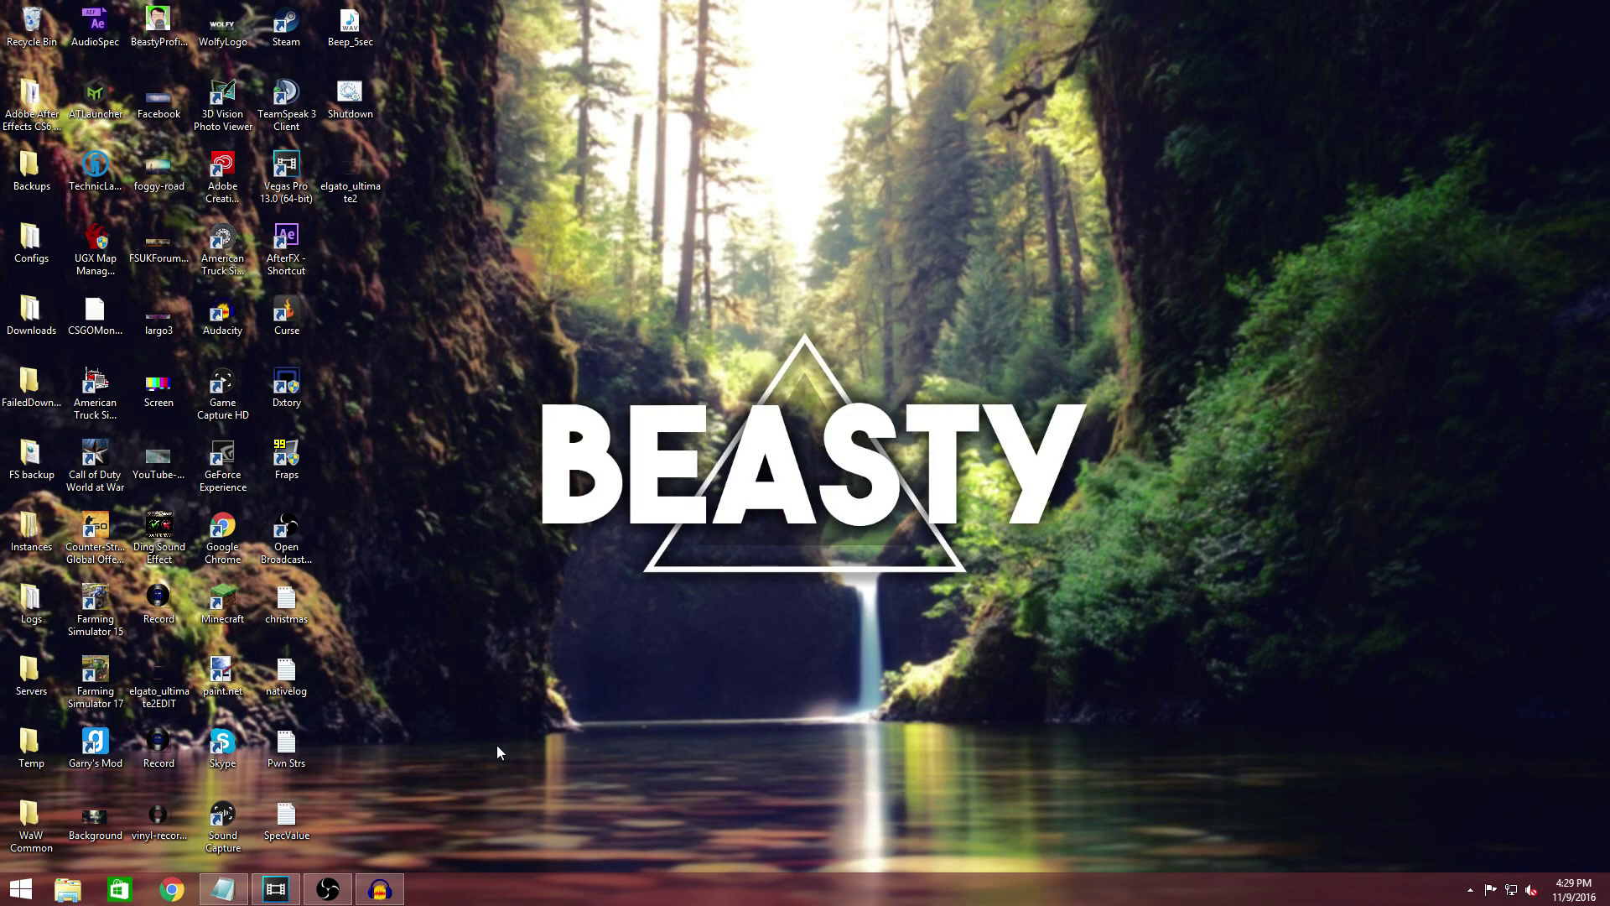
# - Select the paint.net and nativelog desktop icons, then bring back the Notepad link notes
pyautogui.moveTo(303, 689); pyautogui.dragTo(186, 654)
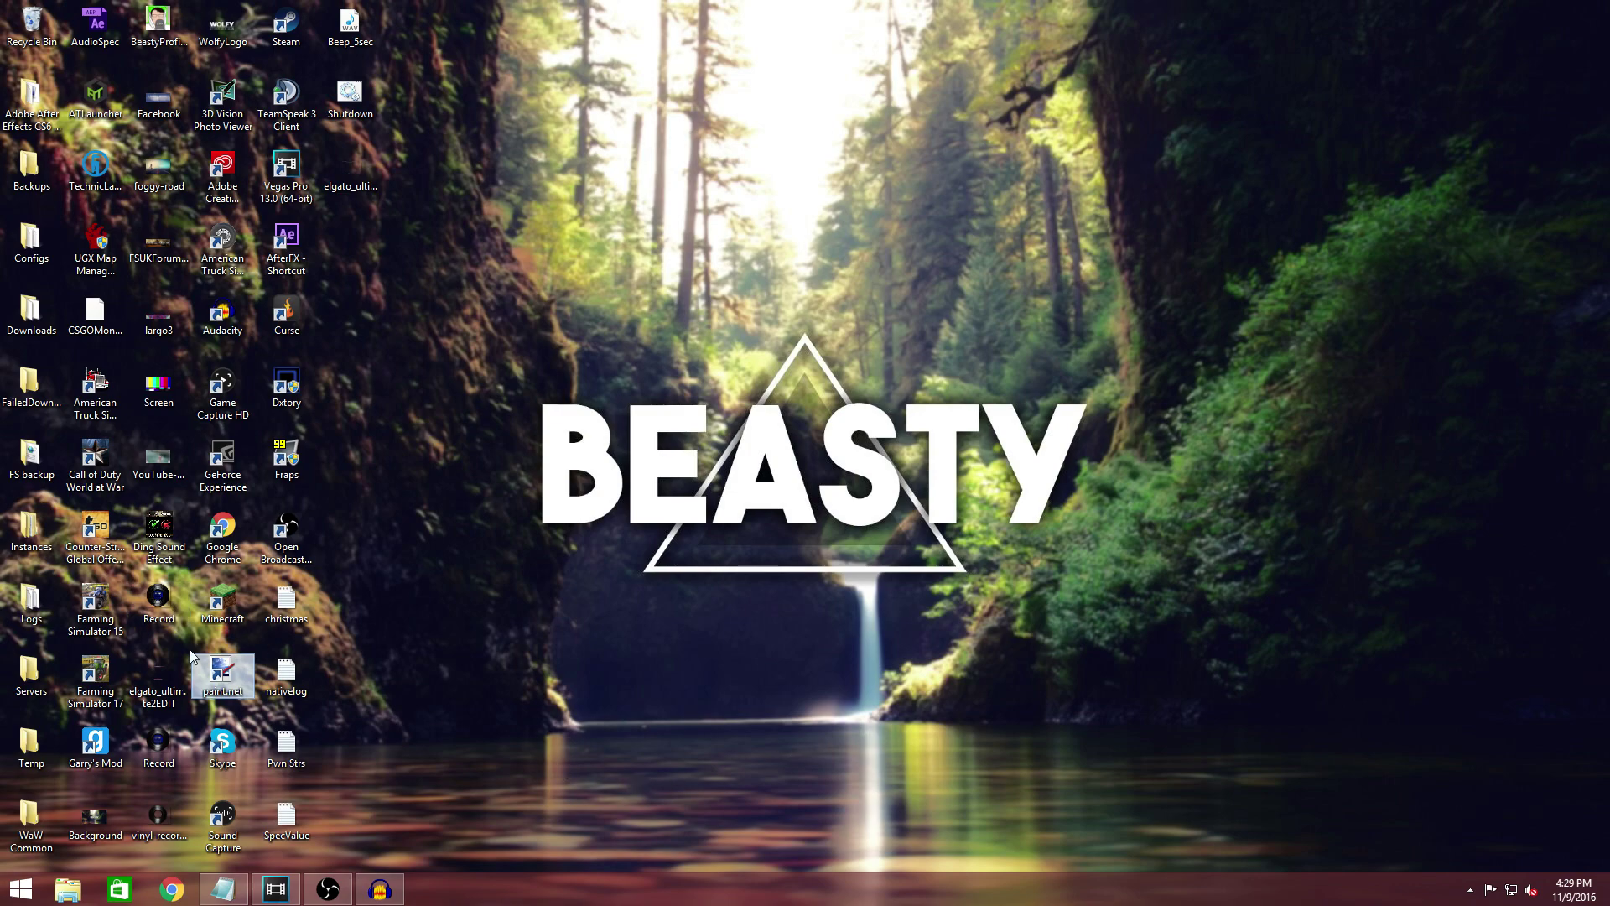
pyautogui.click(565, 685)
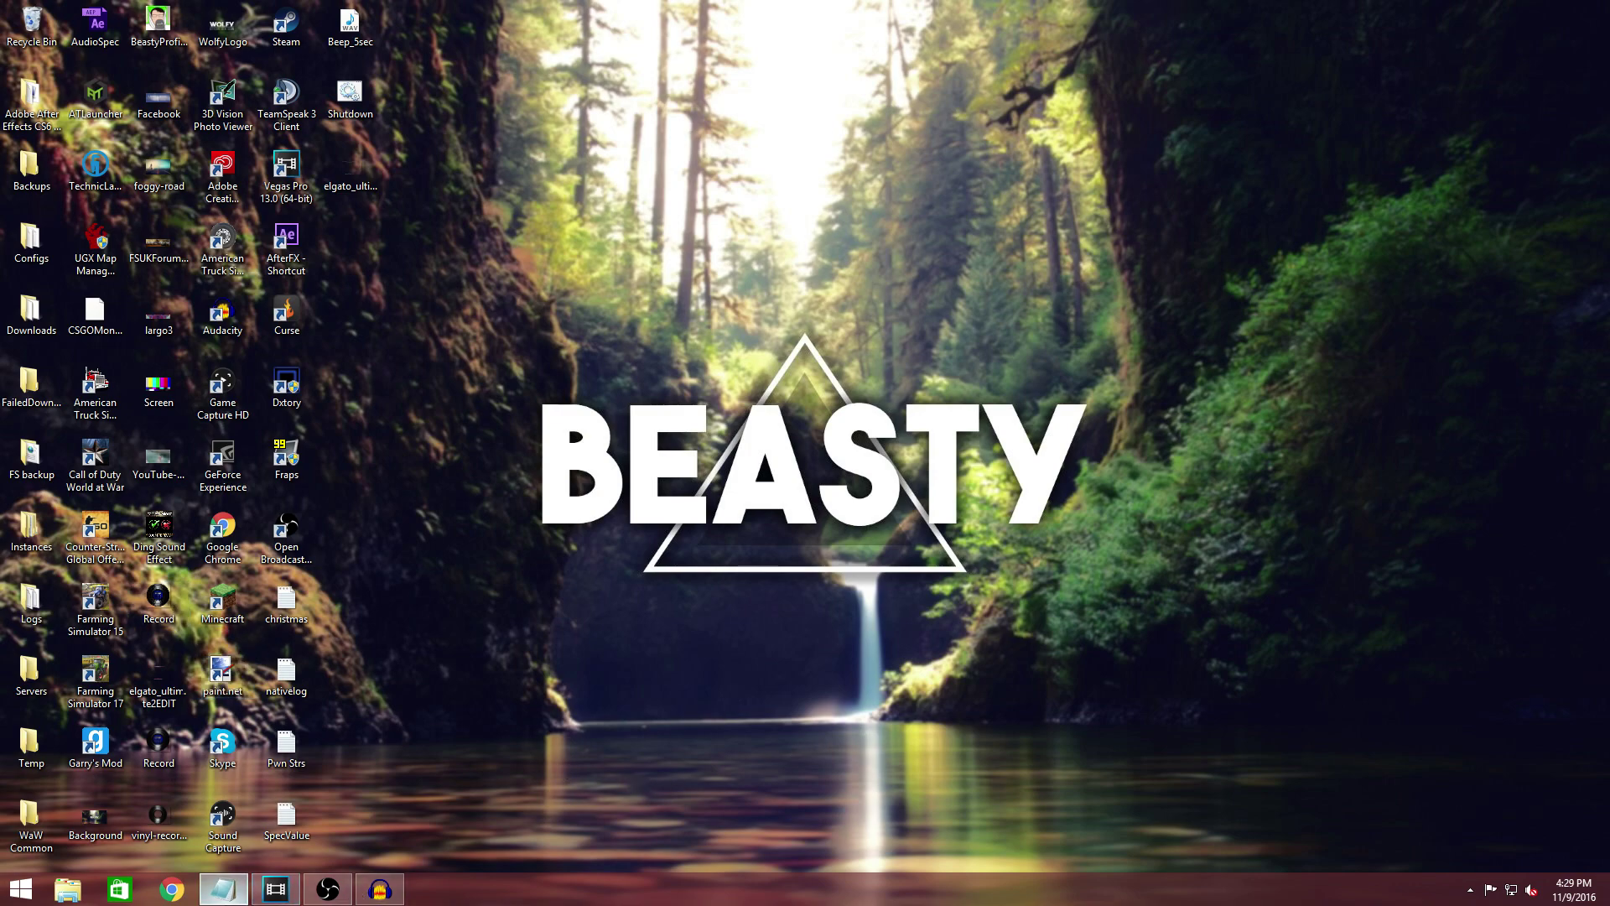
pyautogui.click(223, 889)
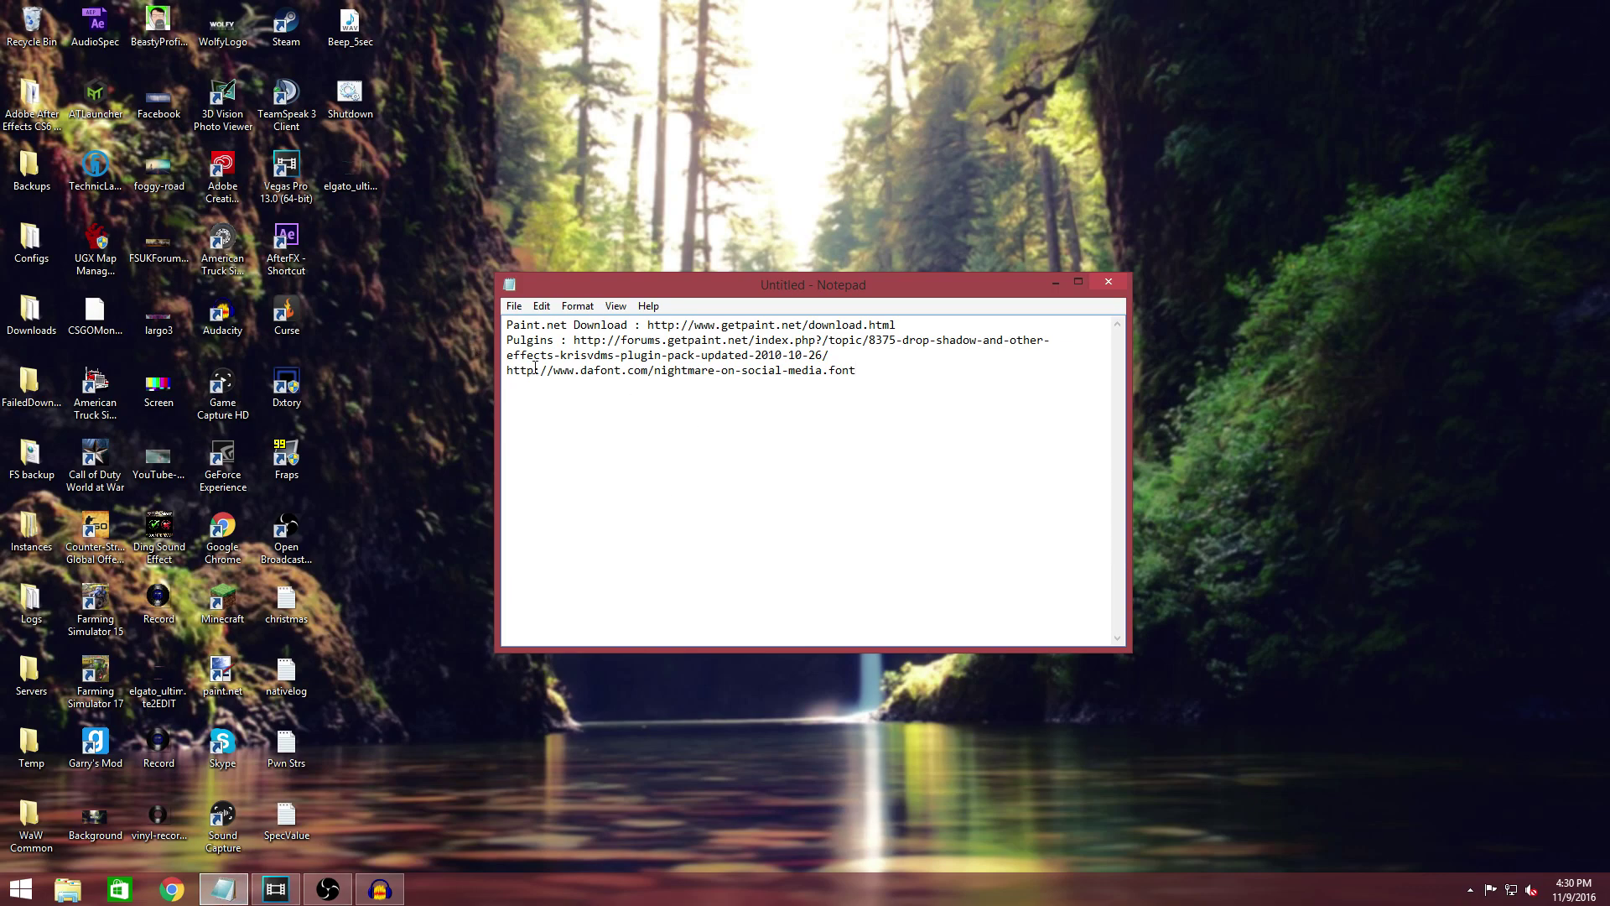
# - Highlight the plugin pack forum link in the Notepad notes, then minimize the notes
pyautogui.click(1052, 281)
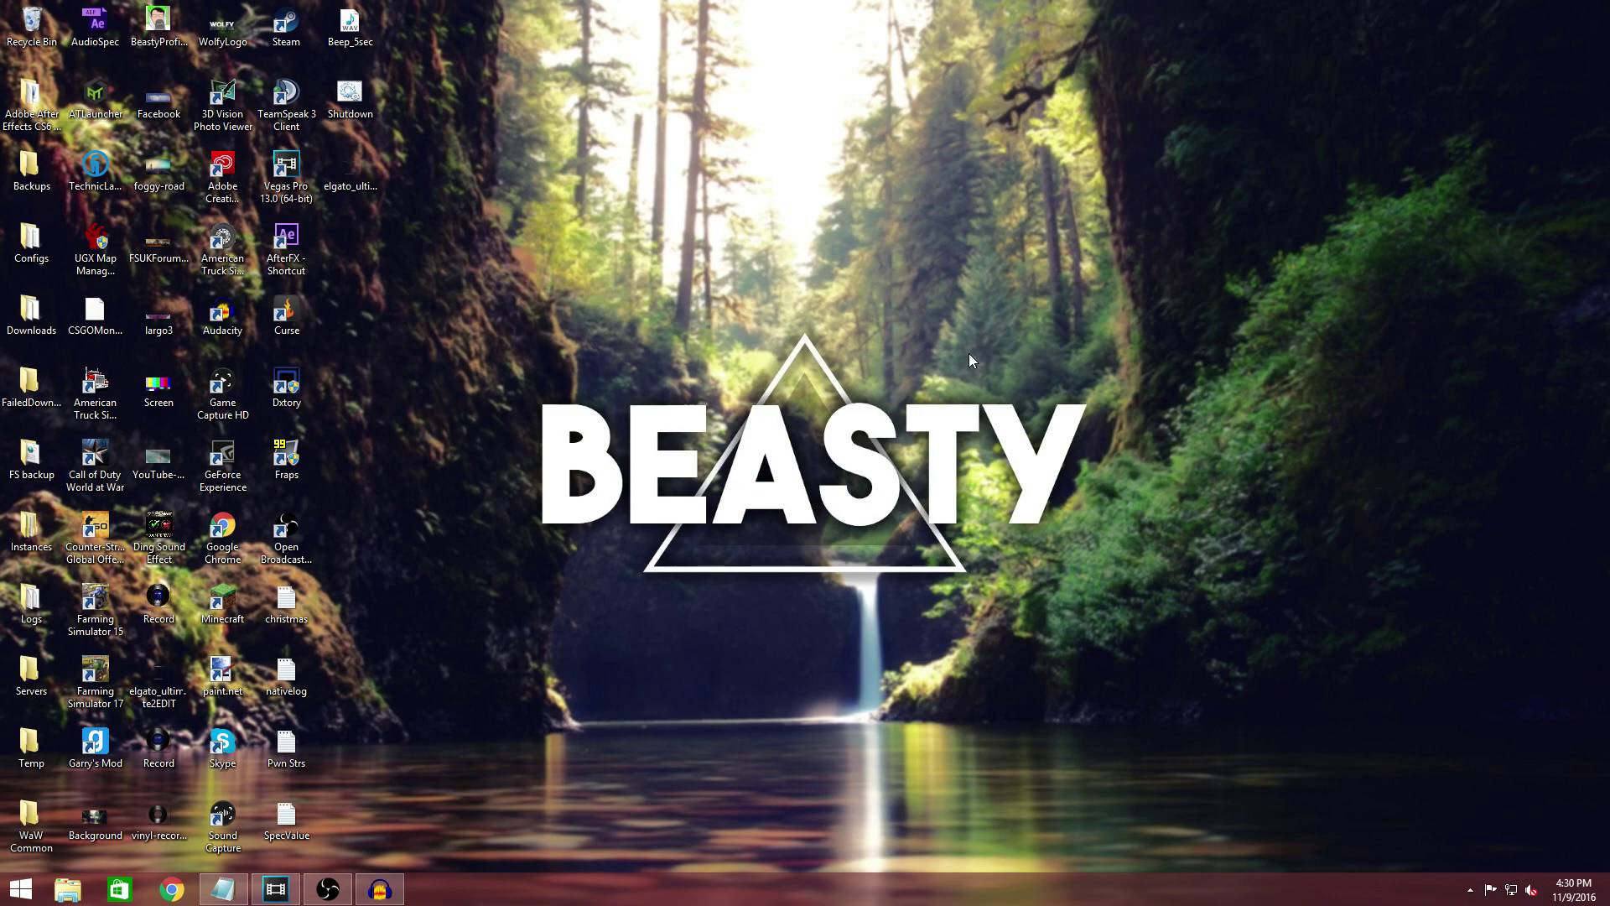
pyautogui.hotkey('alt', 'Tab')
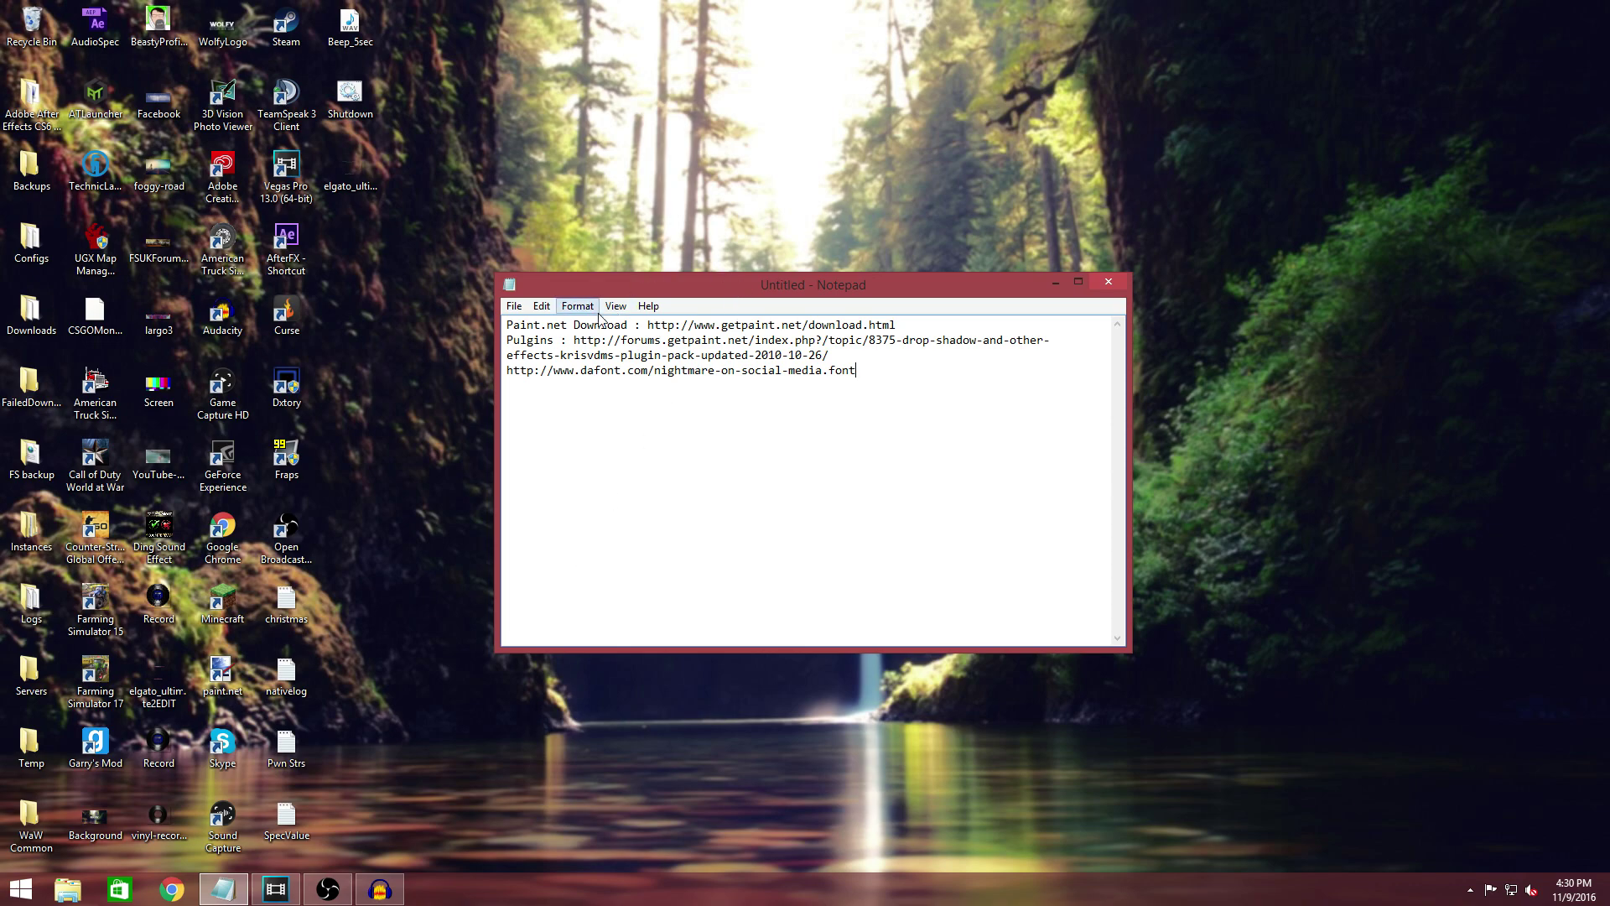
pyautogui.moveTo(574, 339); pyautogui.dragTo(1063, 351)
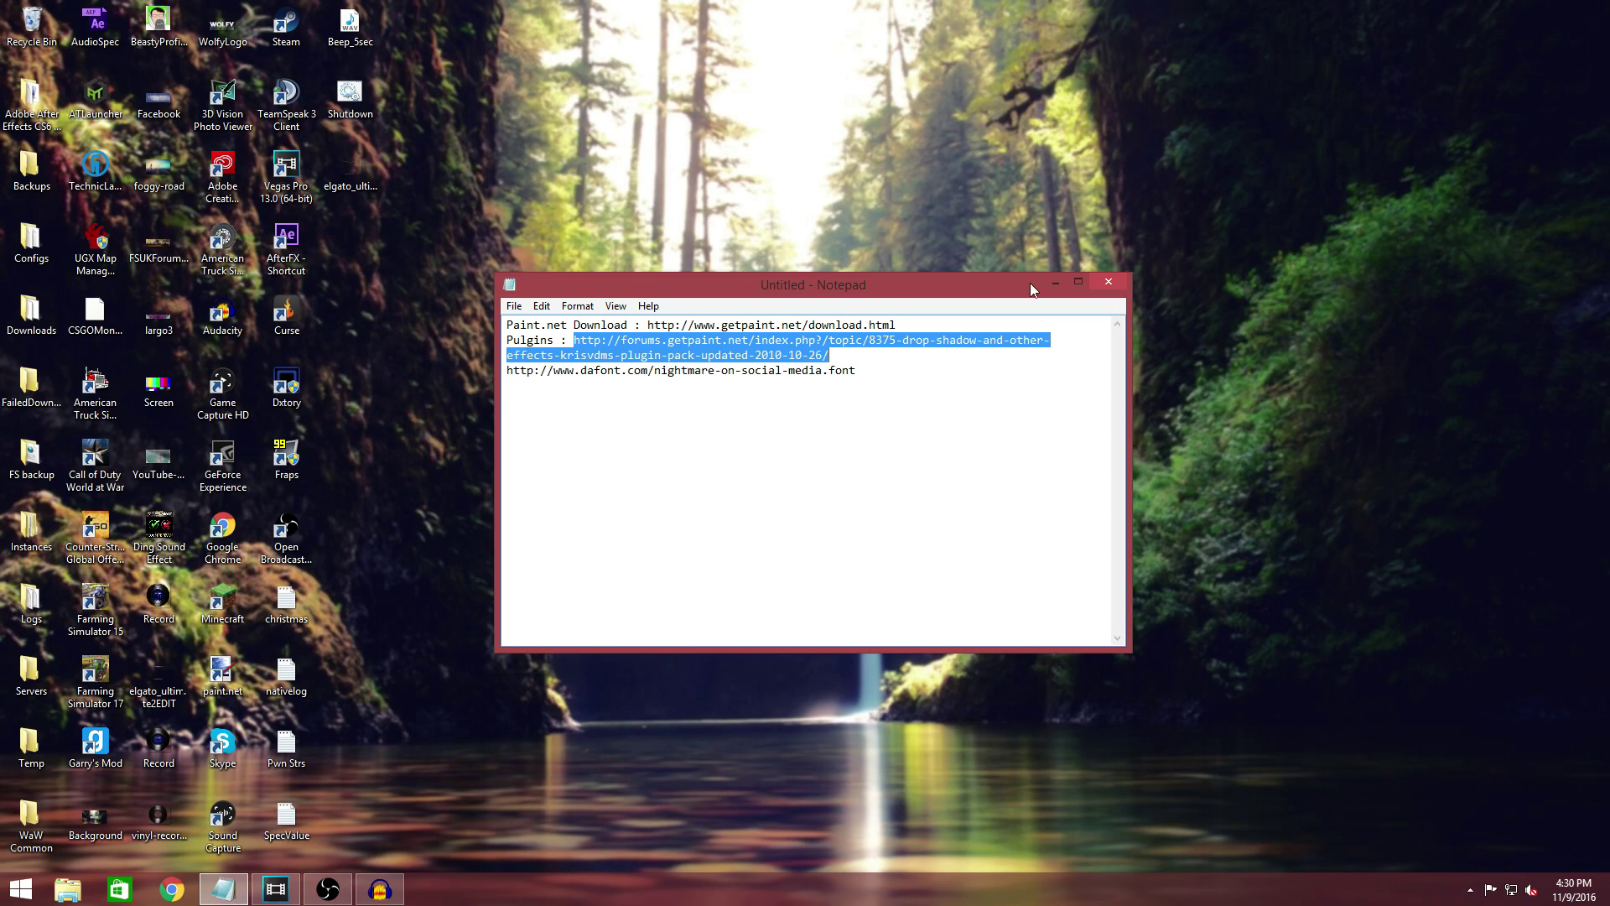
pyautogui.click(1055, 282)
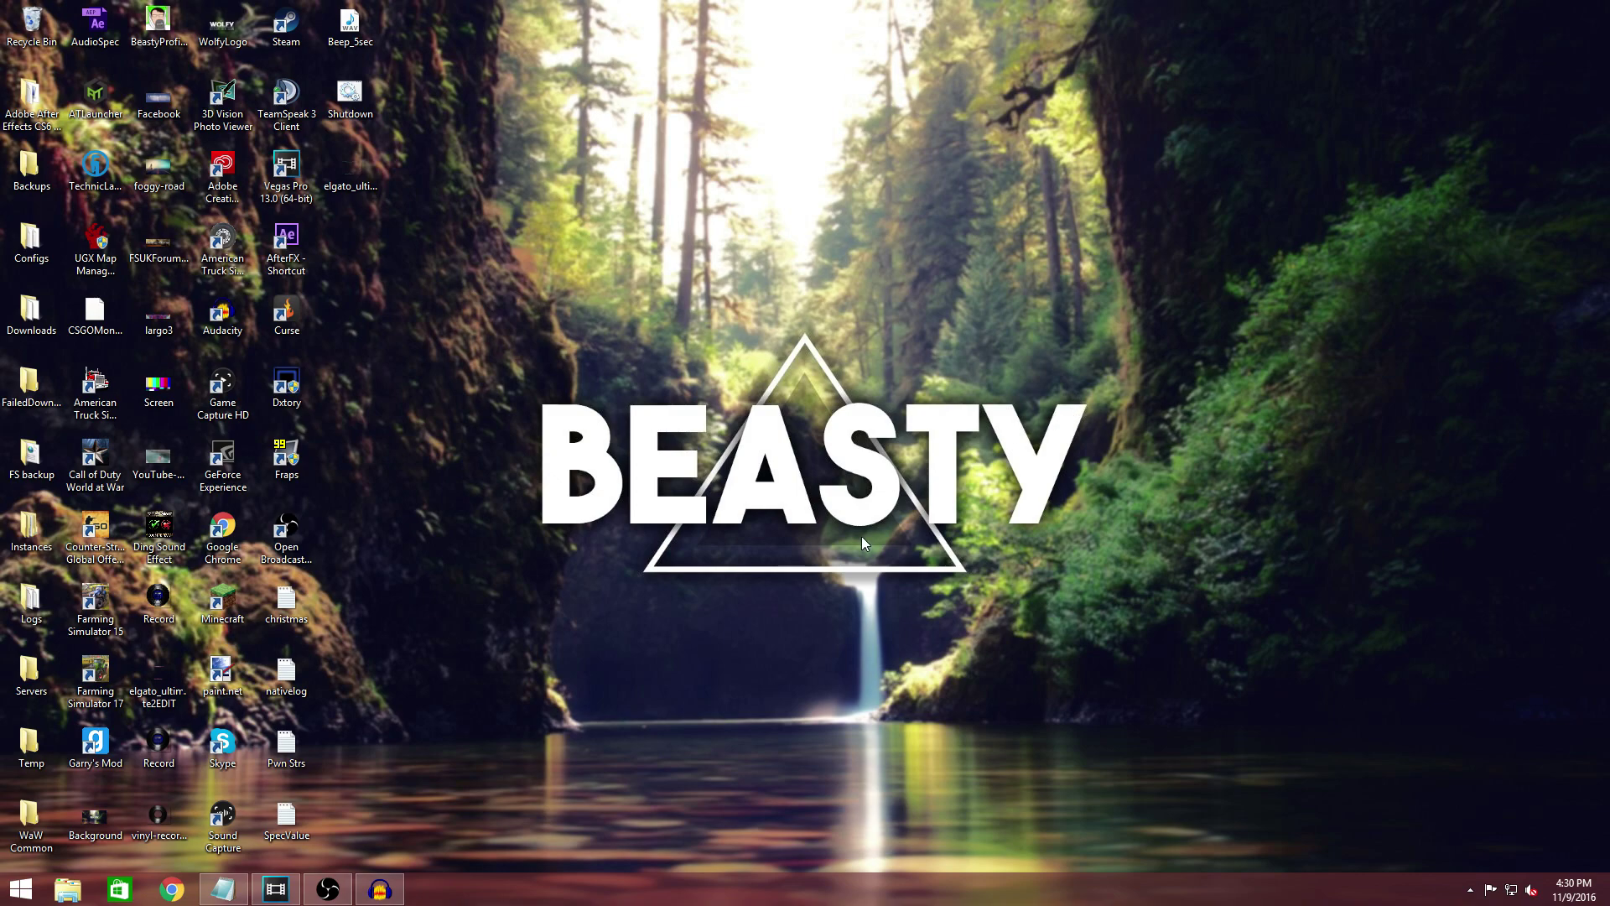
pyautogui.click(224, 890)
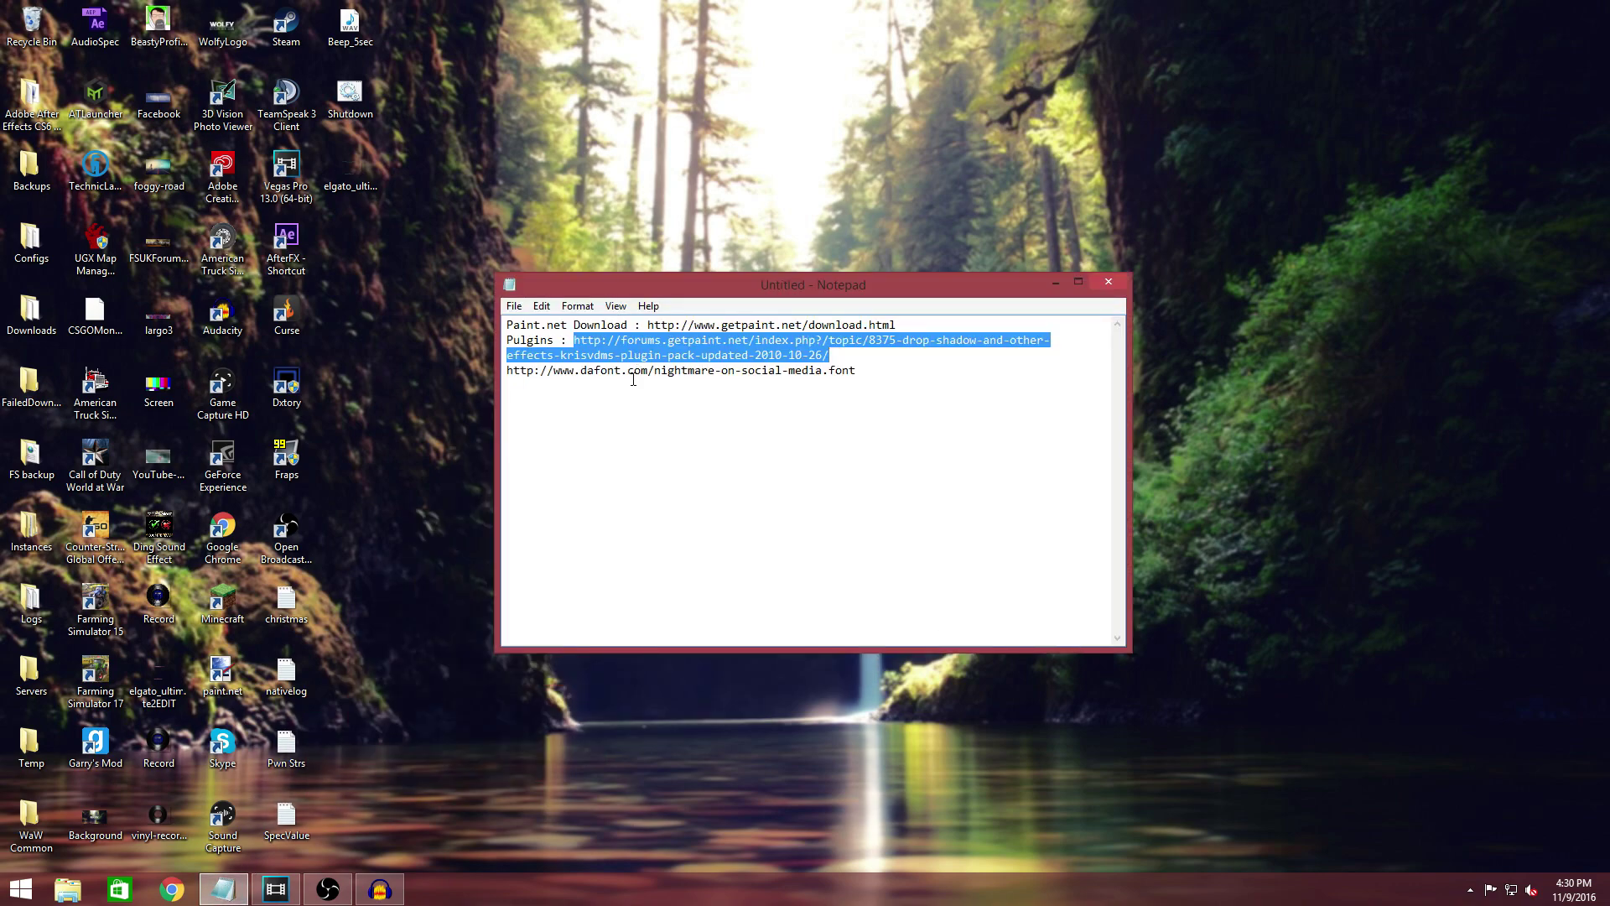
pyautogui.click(1056, 283)
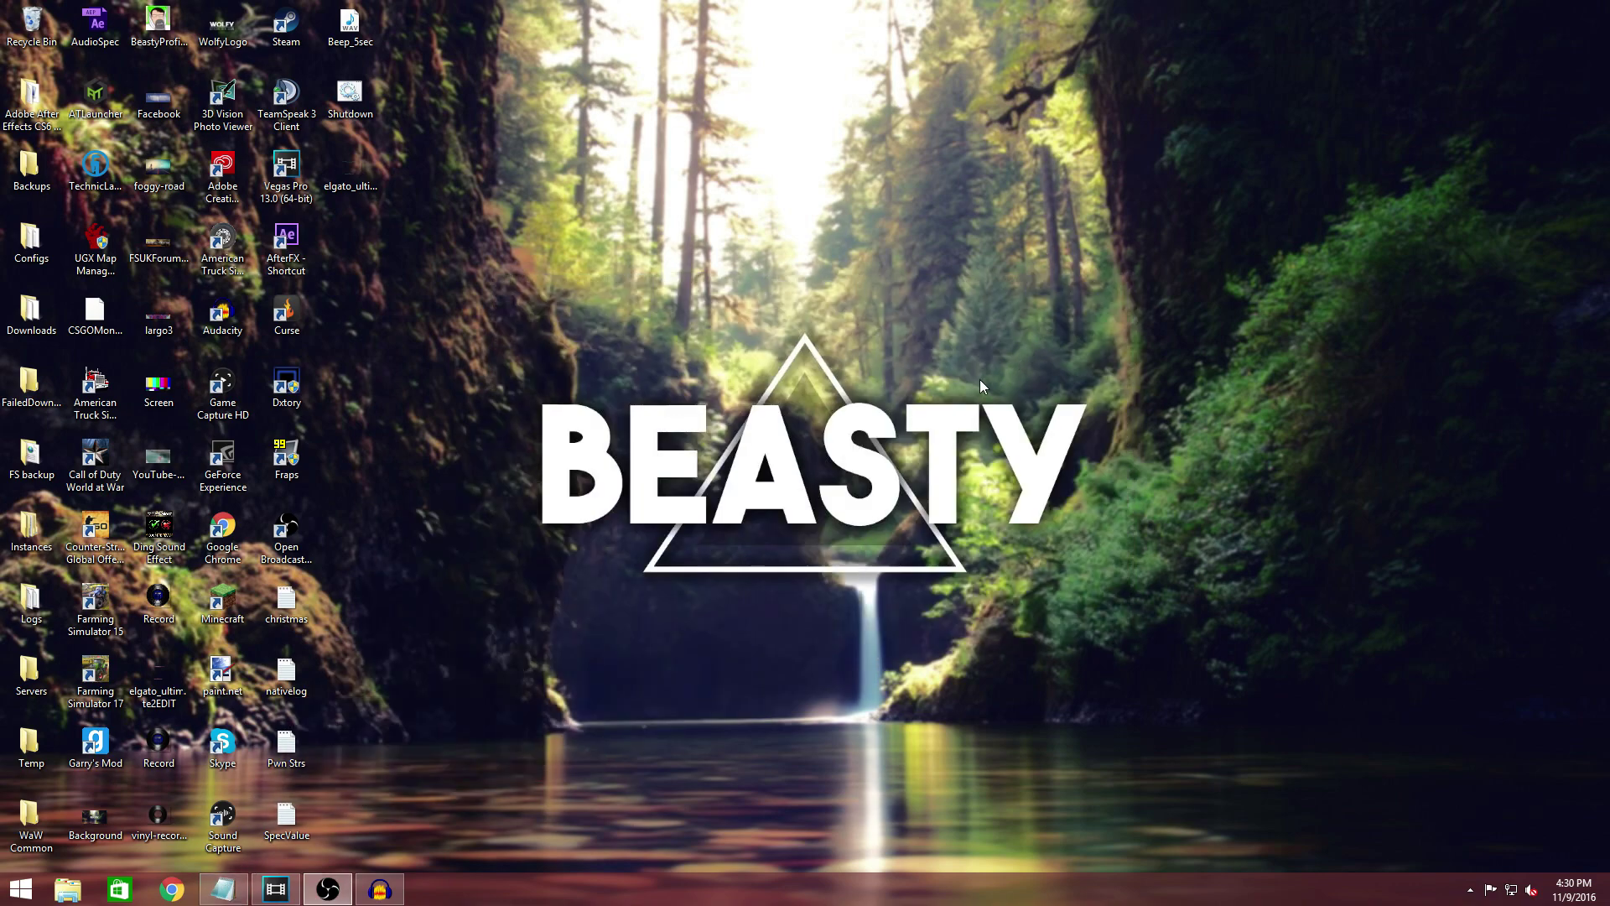